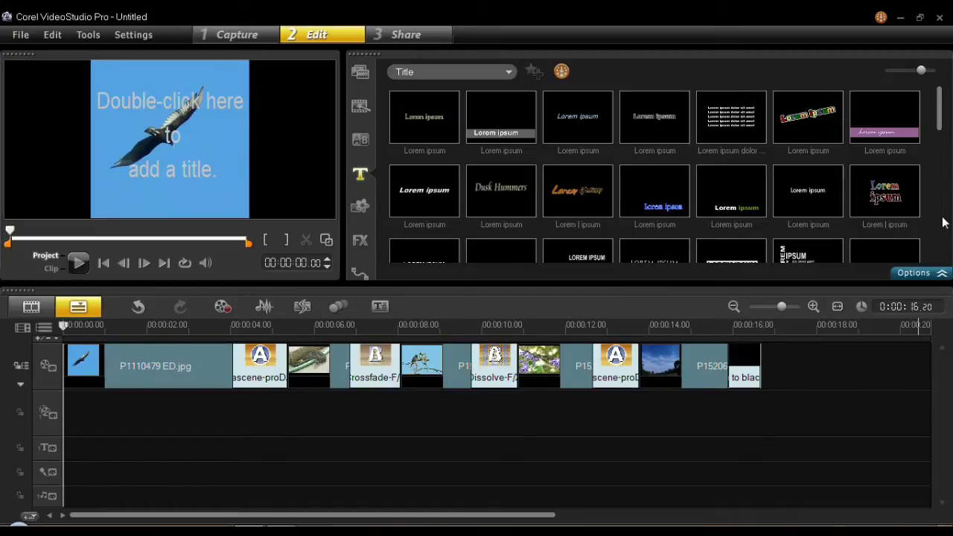
Step: Compare the title effects filters with the preset titles in the library
left_click(360, 241)
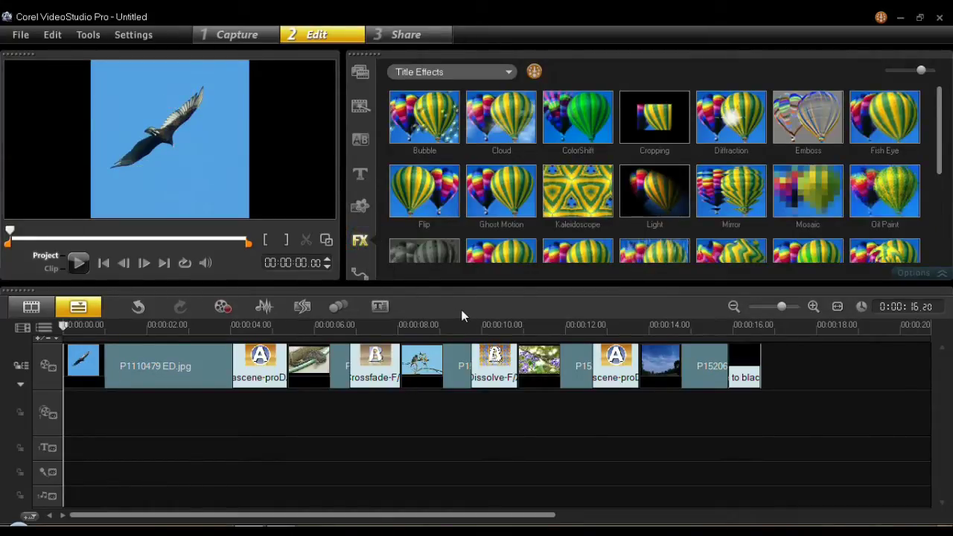
left_click(361, 175)
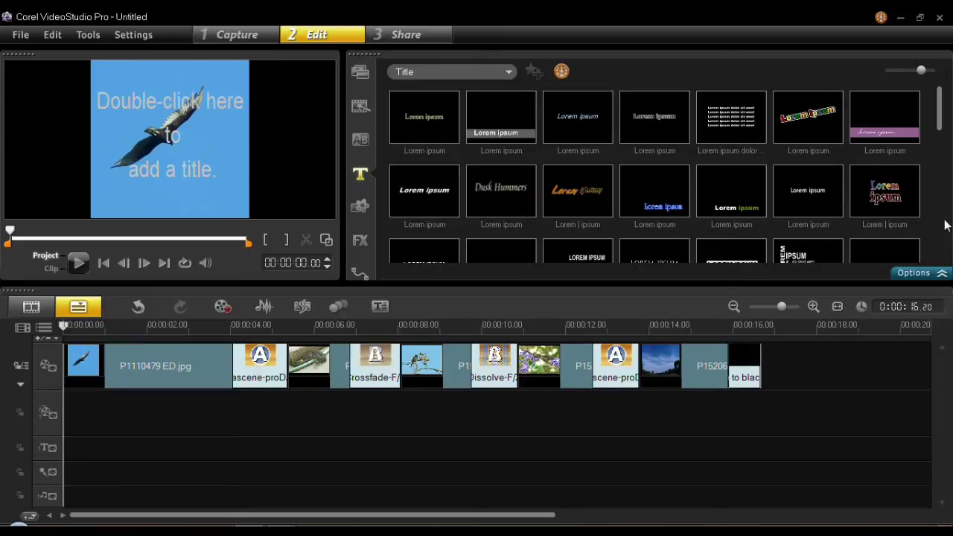
left_click(361, 242)
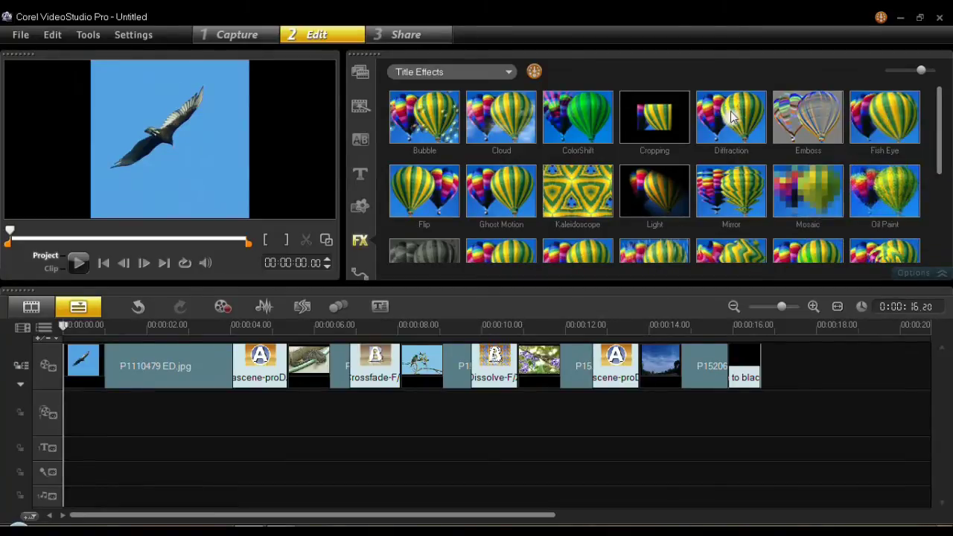
left_click(361, 175)
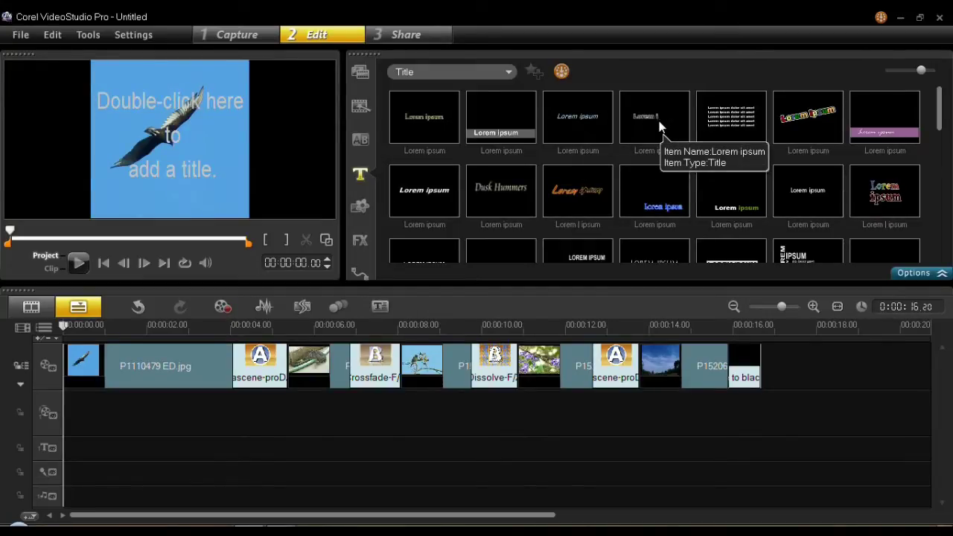
Step: Review the general preferences, including the Media Library Animation option
left_click(130, 35)
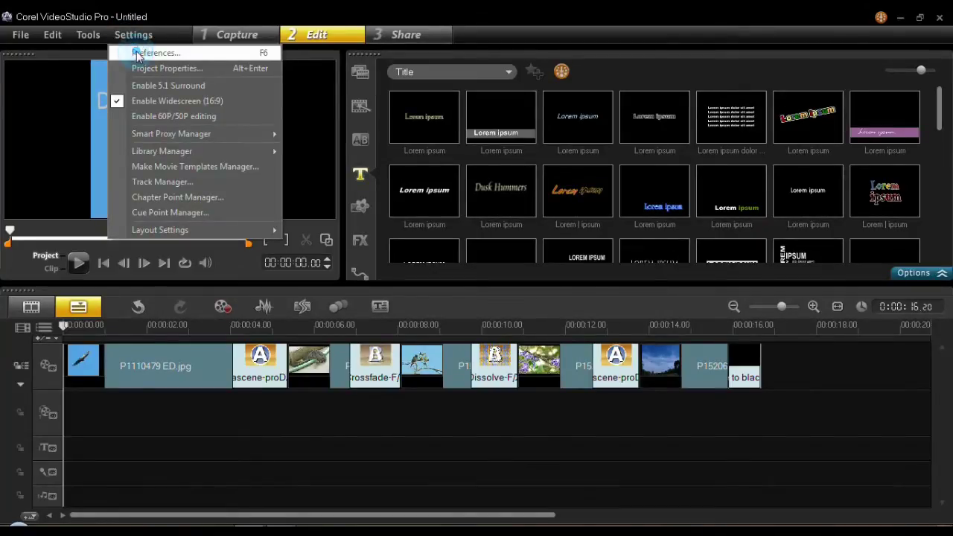
left_click(137, 52)
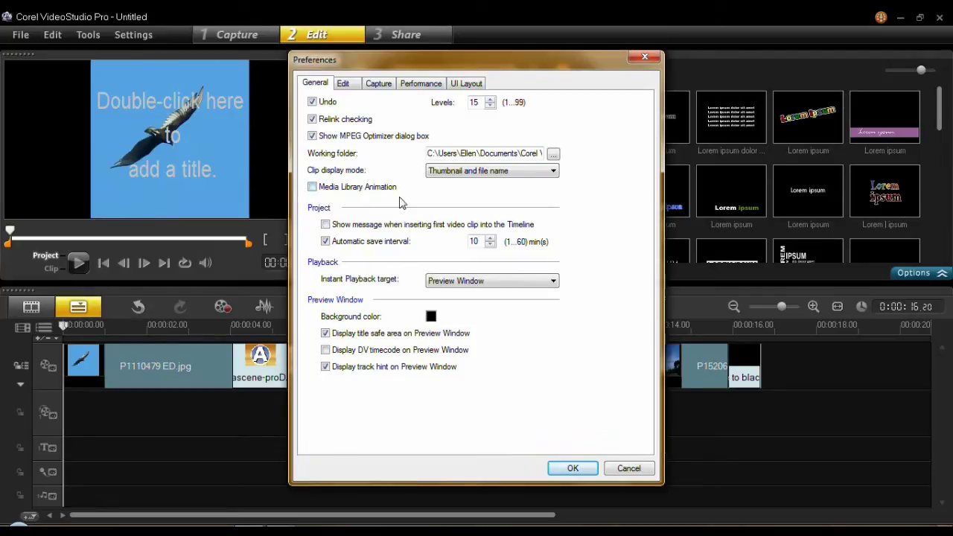
left_click(572, 468)
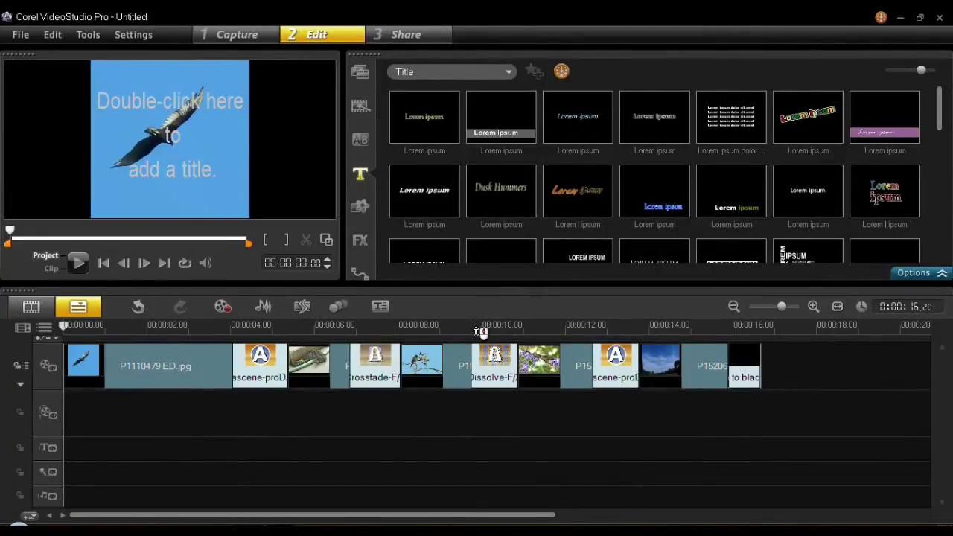
left_click(133, 35)
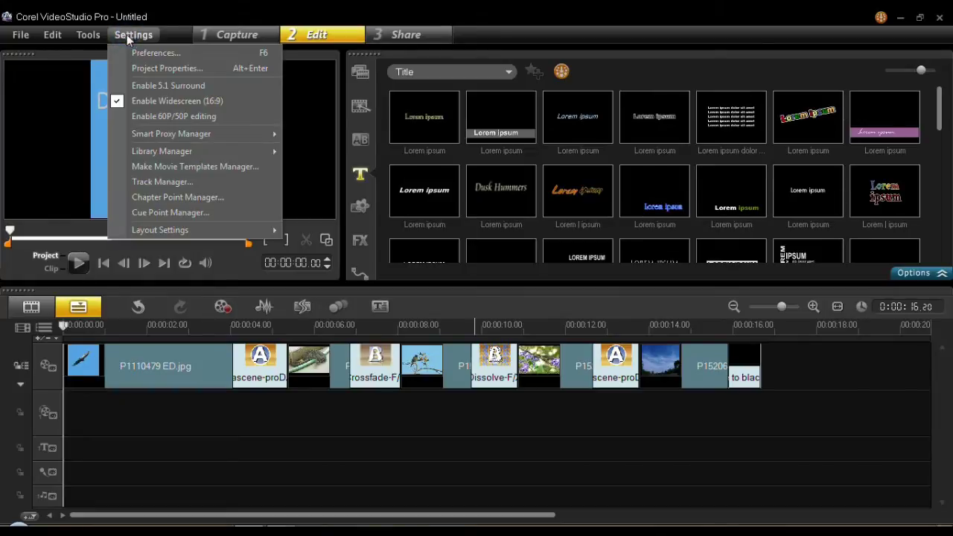
left_click(134, 49)
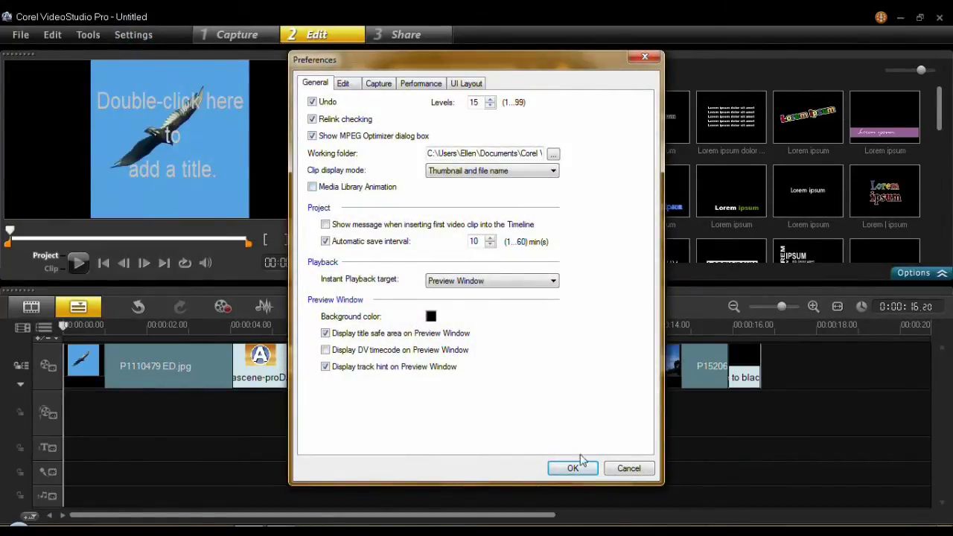
left_click(630, 469)
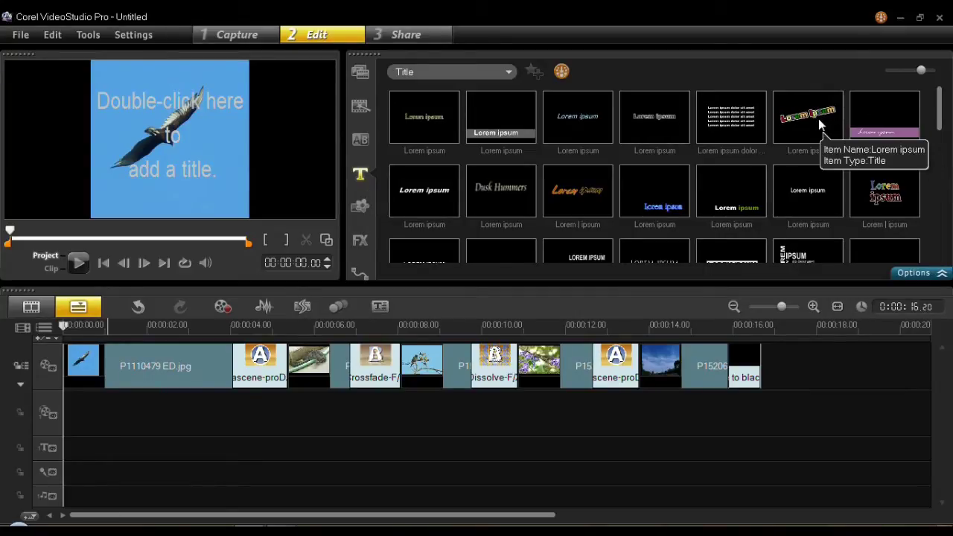
Step: Add the multicolored slanted Lorem ipsum preset near the start of the title track and shorten the first photo clip to about 4 seconds
left_click_drag(820, 124, 74, 455)
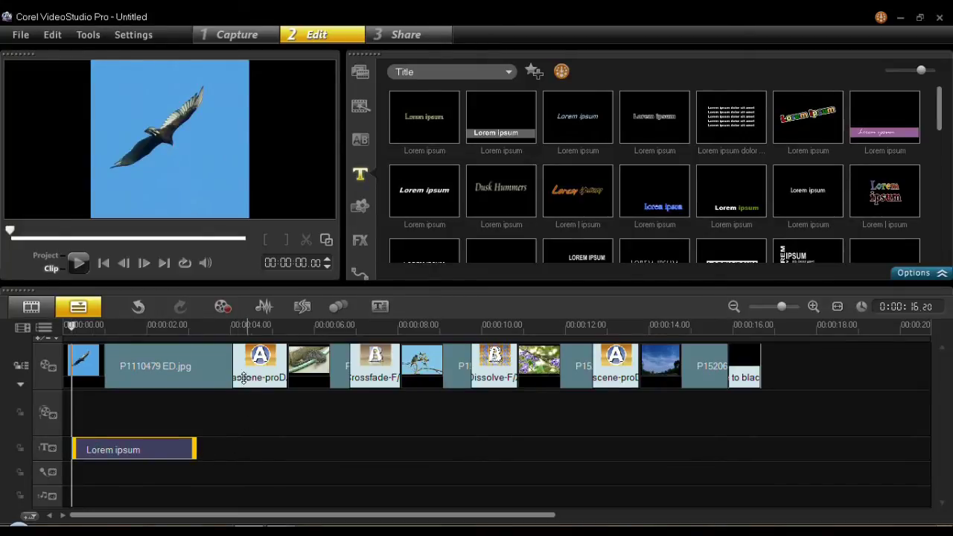
left_click(210, 371)
left_click_drag(286, 367, 232, 370)
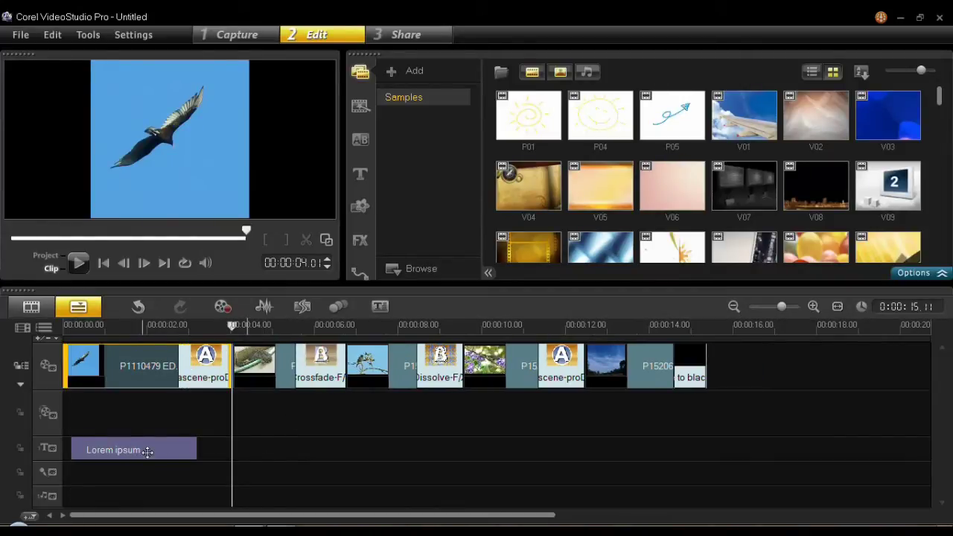
Step: Extend the title clip to about 3 seconds 11 frames and lengthen the first photo clip to about 4 seconds 18 frames
left_click(187, 448)
left_click_drag(196, 448, 211, 447)
left_click(143, 352)
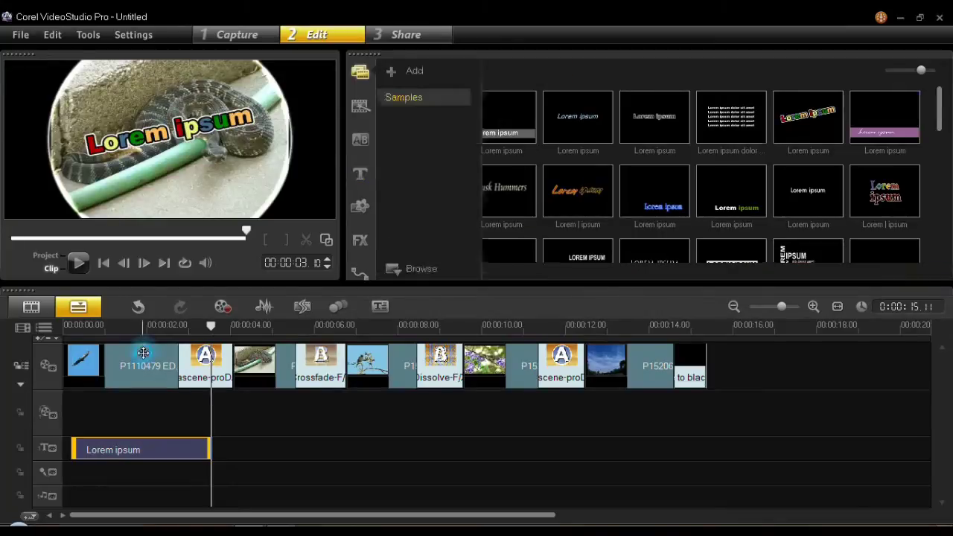
left_click(244, 376)
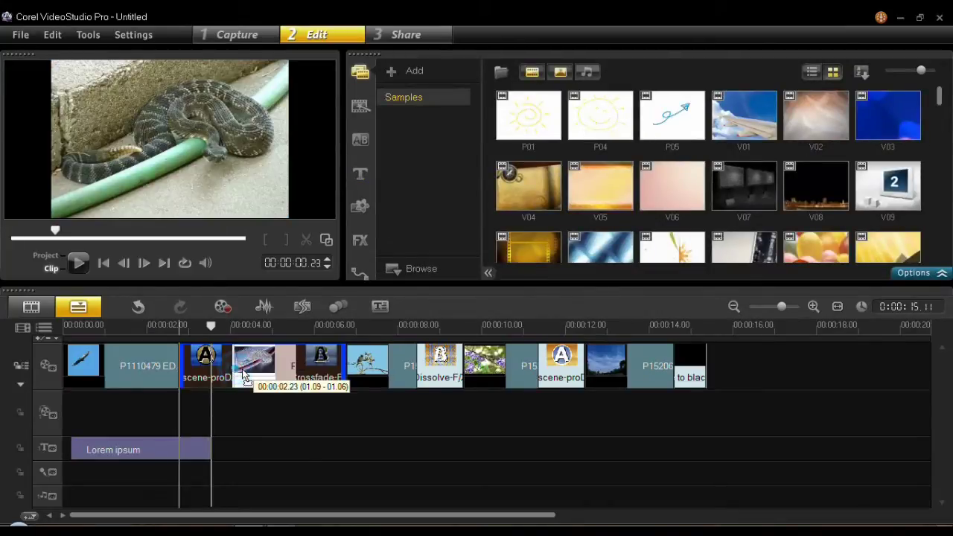
mouse_move(243, 376)
left_mouse_down()
mouse_move(240, 365)
mouse_move(259, 372)
left_mouse_up()
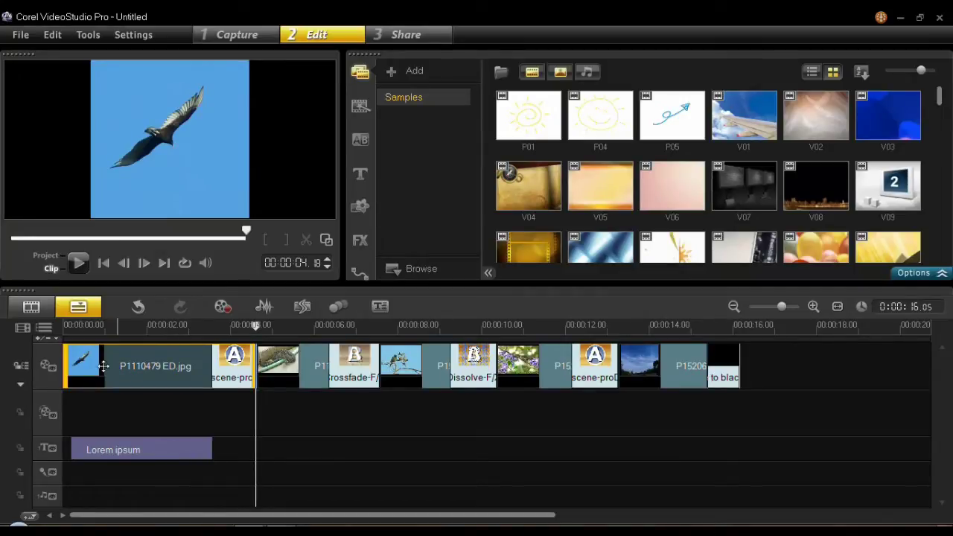
Step: Play the whole project from the start to preview the title and first transition, stopping at the second photo
left_click(44, 258)
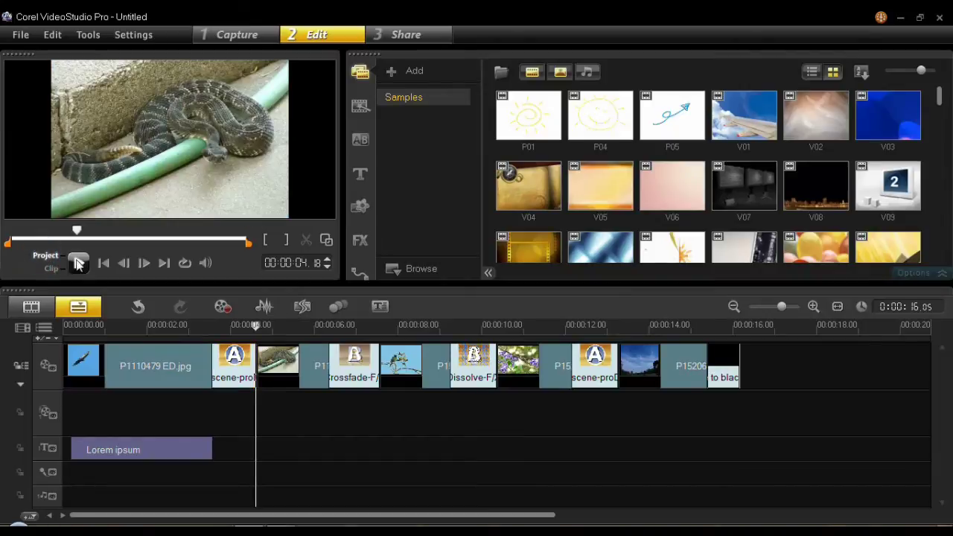
left_click(63, 327)
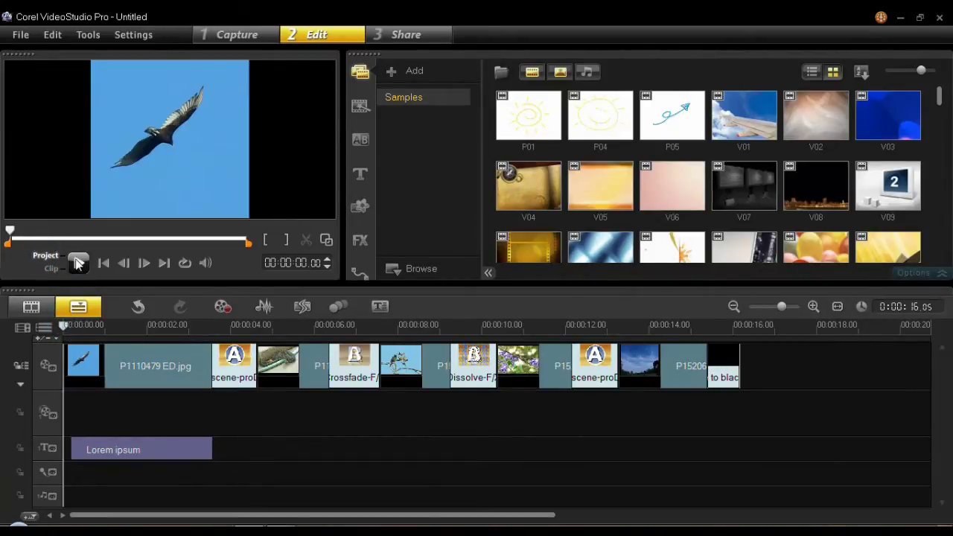
key("space")
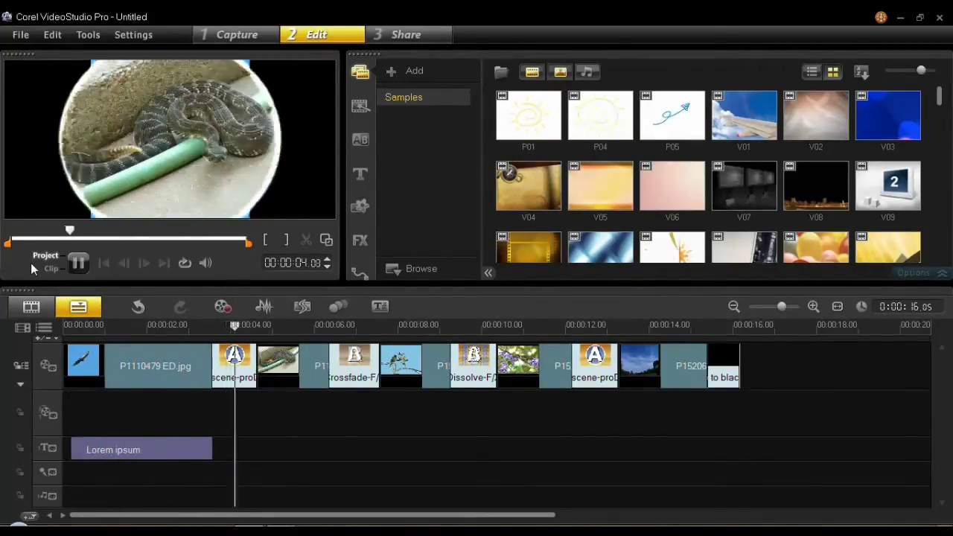
left_click(70, 263)
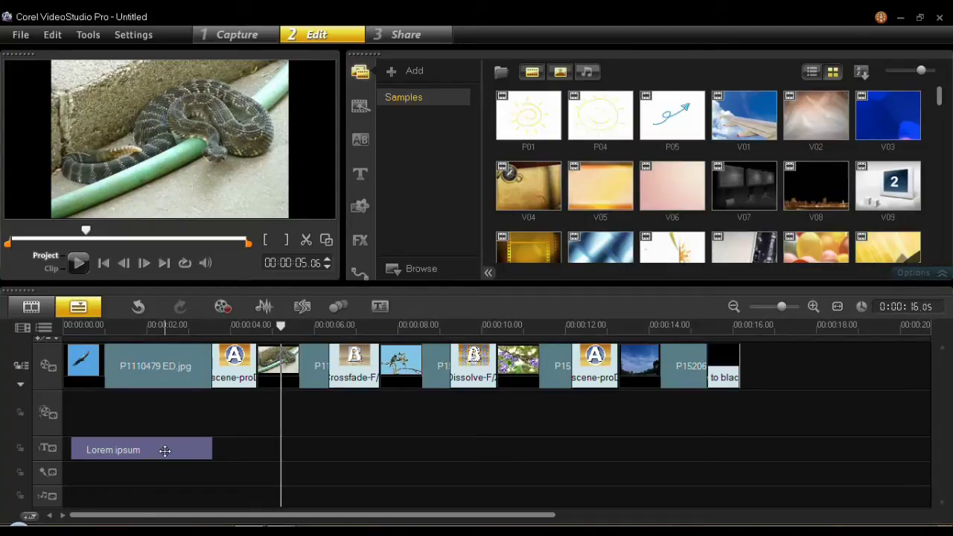
Step: Preview the project at about 2 seconds 4 frames and examine the Lorem ipsum title's edit and animation options
left_click_drag(280, 326, 152, 325)
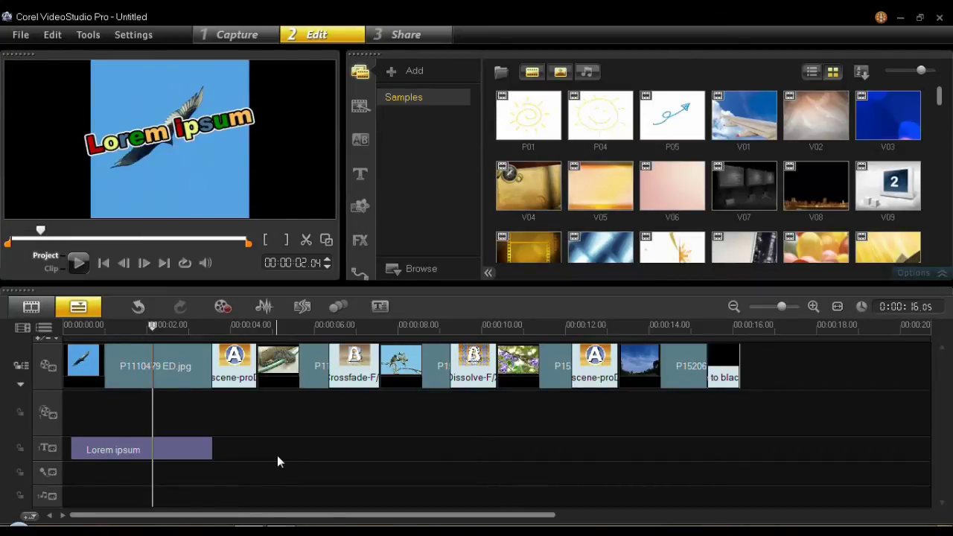
left_click(178, 448)
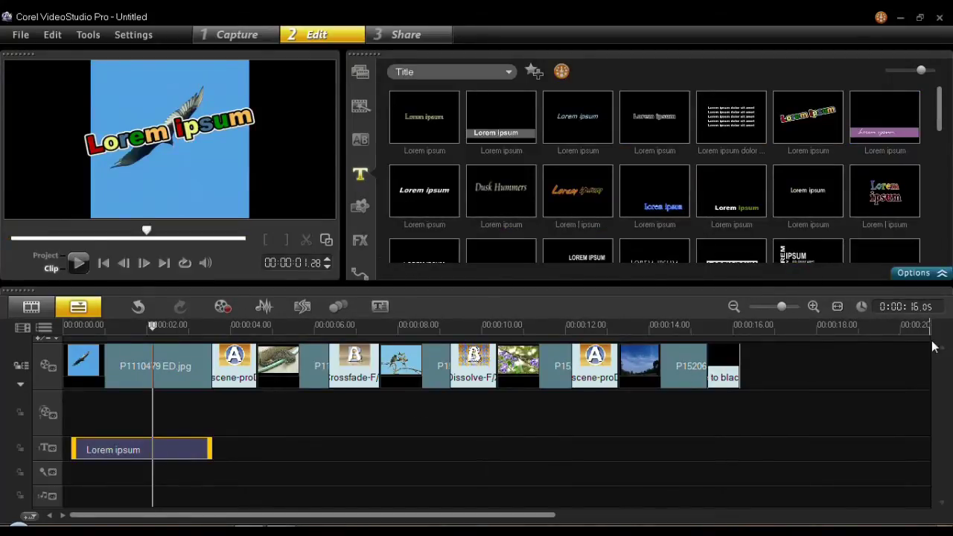
double_click(188, 448)
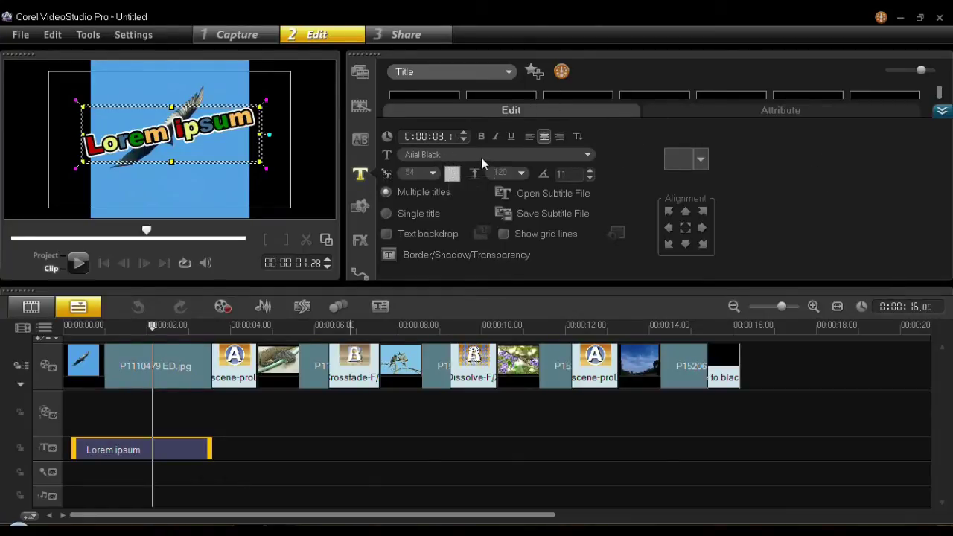
left_click(771, 111)
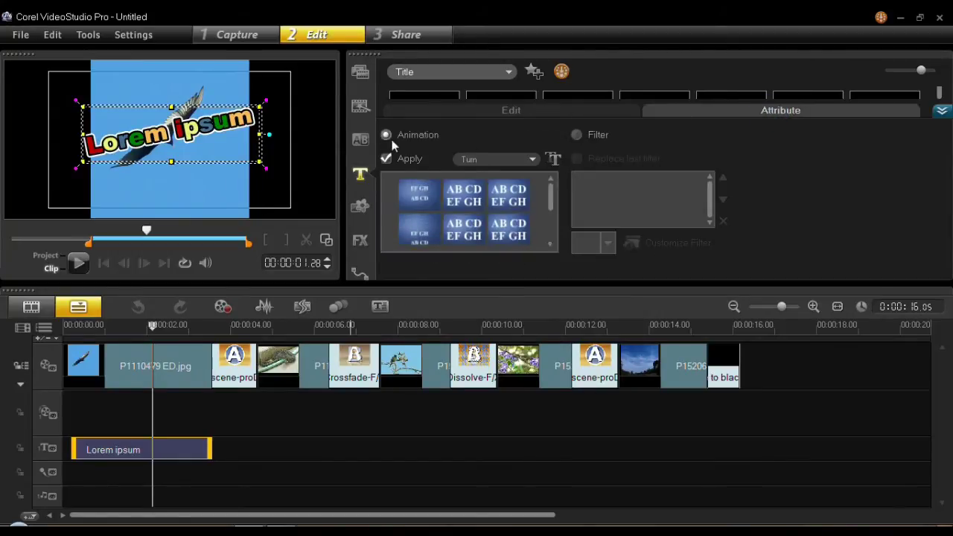
left_click(941, 111)
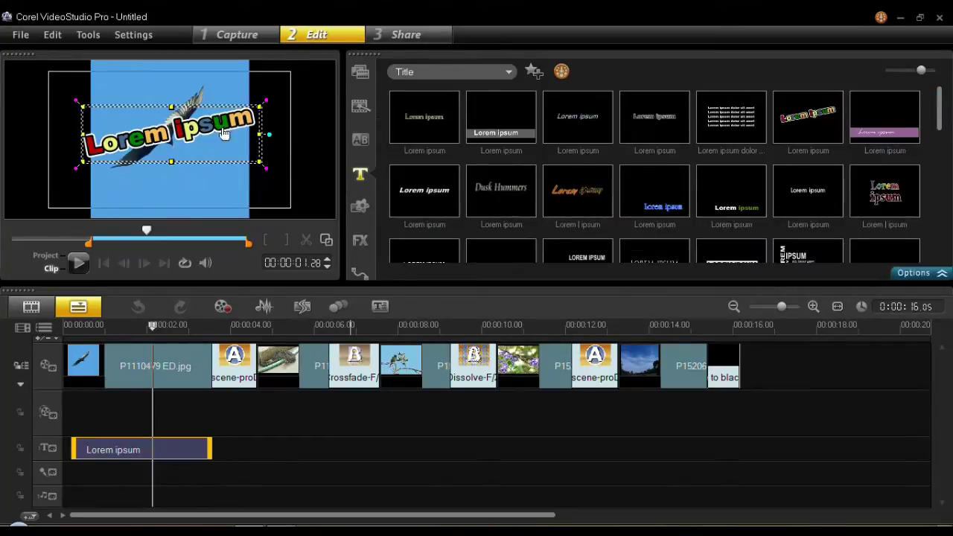
Step: Replace the Lorem ipsum placeholder text with "My" and "Slide Show" on two lines
left_click(260, 131)
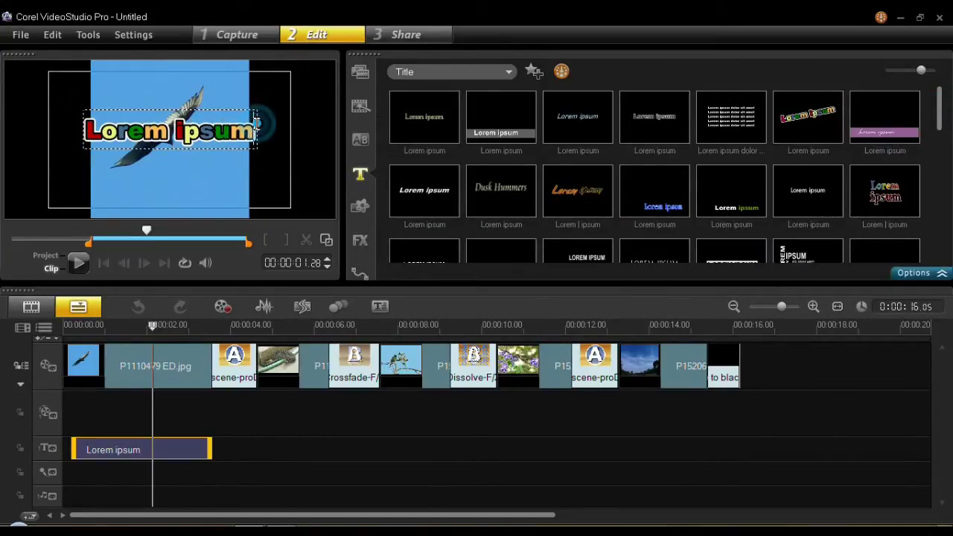
left_click_drag(257, 132, 87, 132)
type("My ")
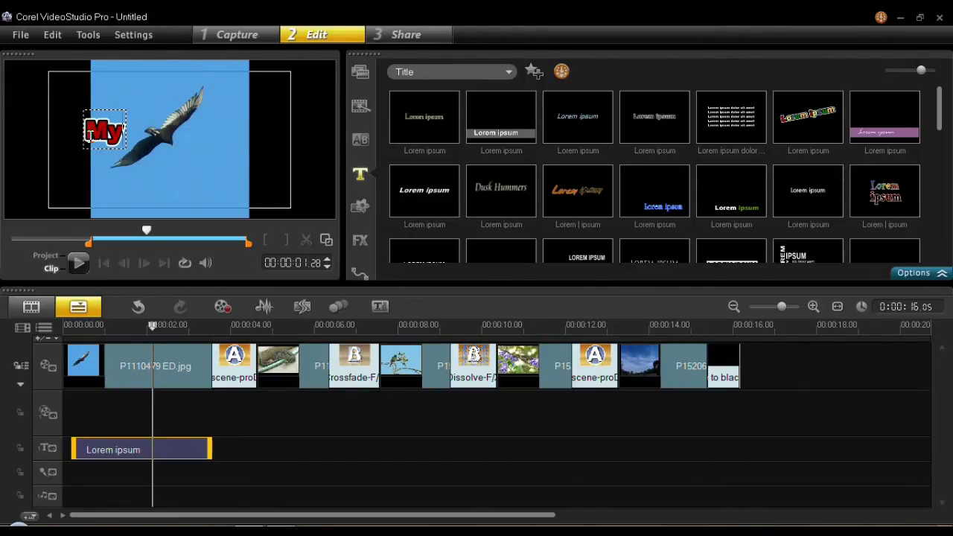
type("Sl")
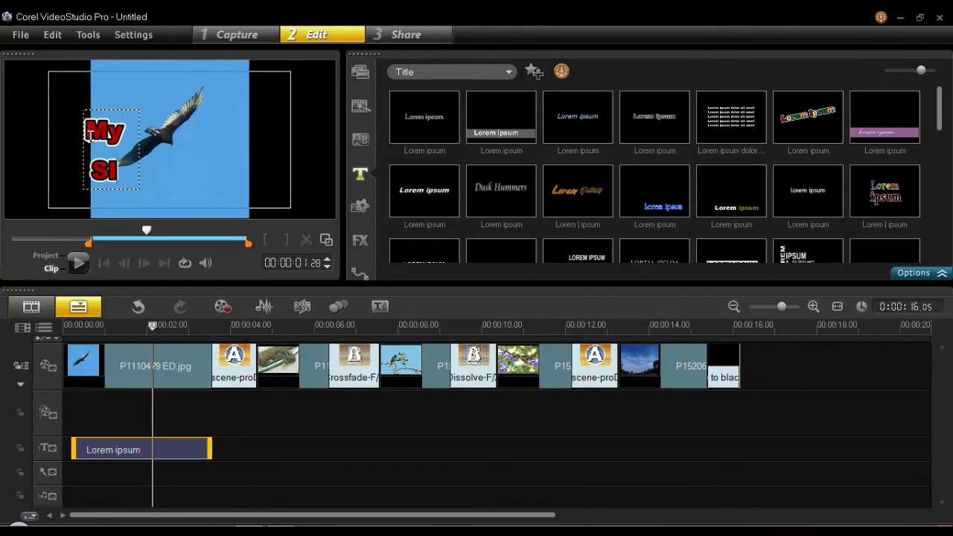
type("ide Show")
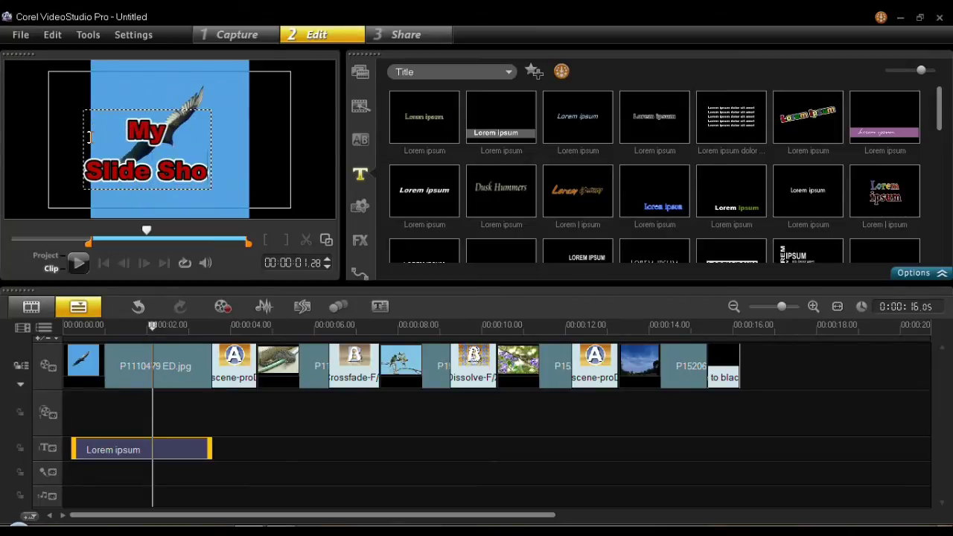
left_click(261, 151)
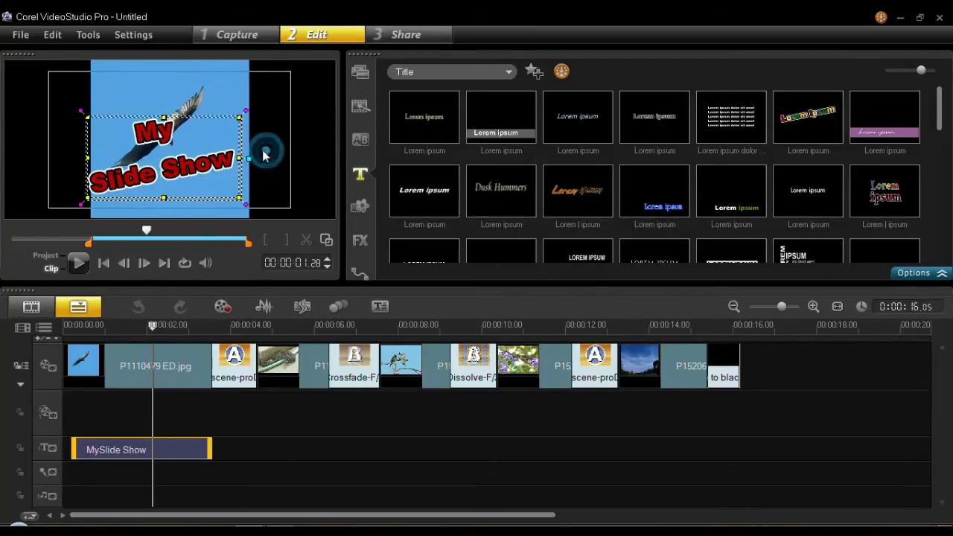
Step: Enlarge the "My Slide Show" title to about font size 73 and center it within the title safe area
left_click(183, 139)
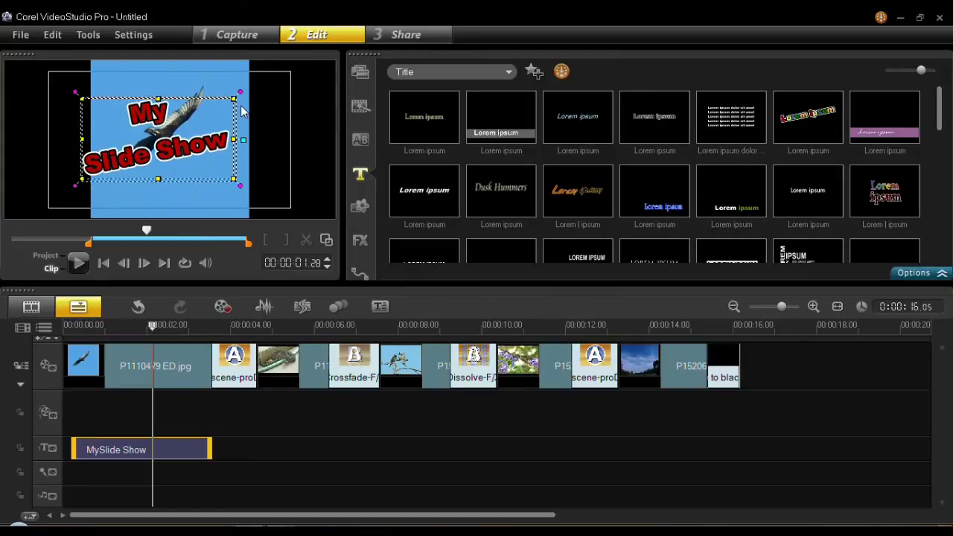
left_click_drag(240, 92, 265, 79)
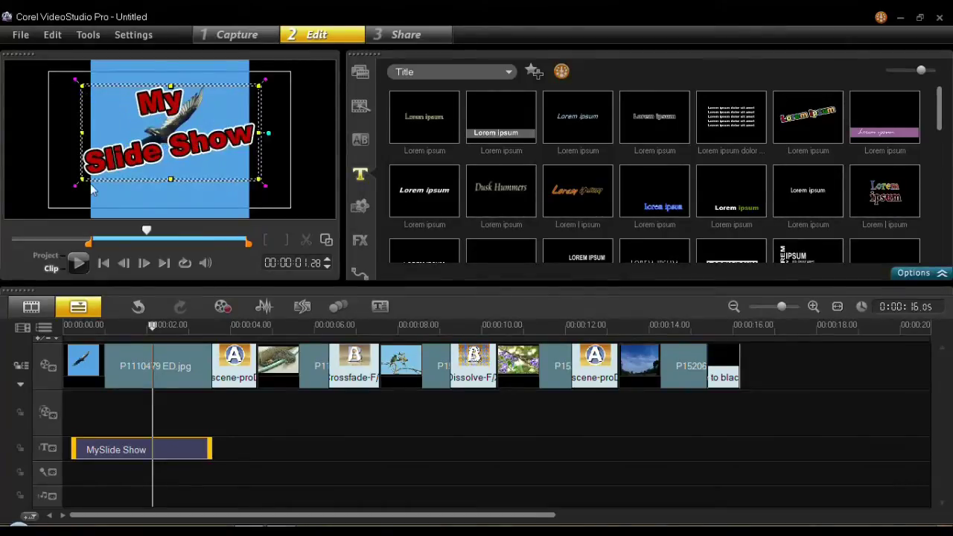
left_click_drag(81, 180, 73, 195)
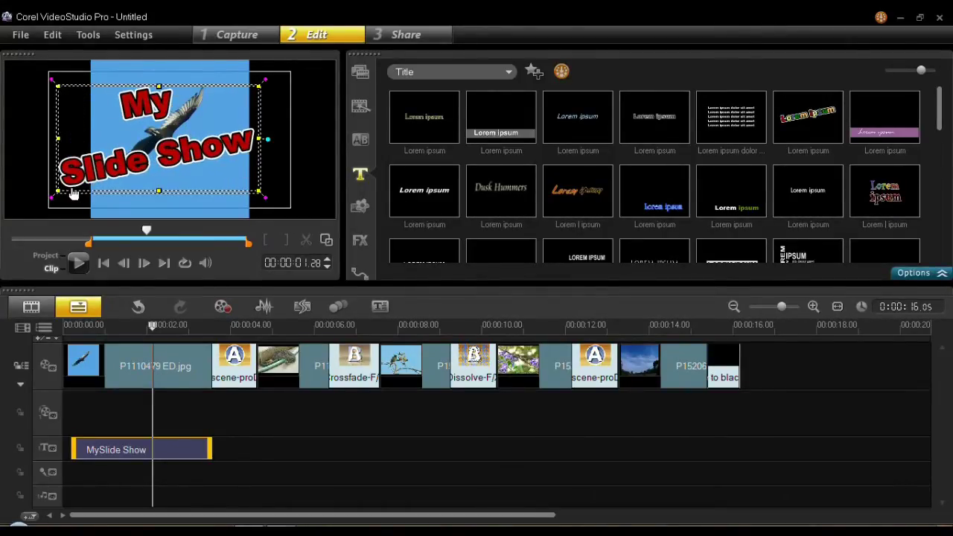
left_click_drag(149, 152, 158, 154)
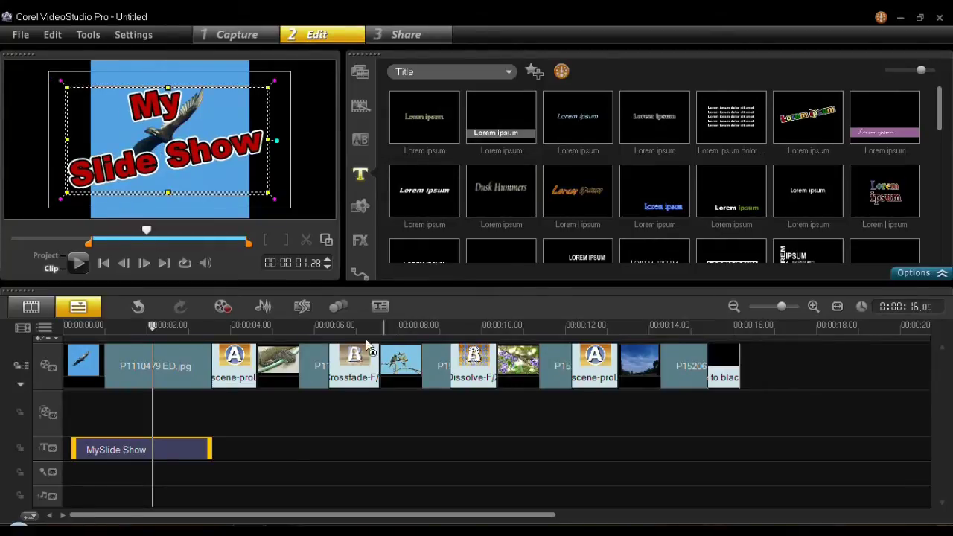
Step: Change the "My Slide Show" title's text color to cyan
double_click(168, 441)
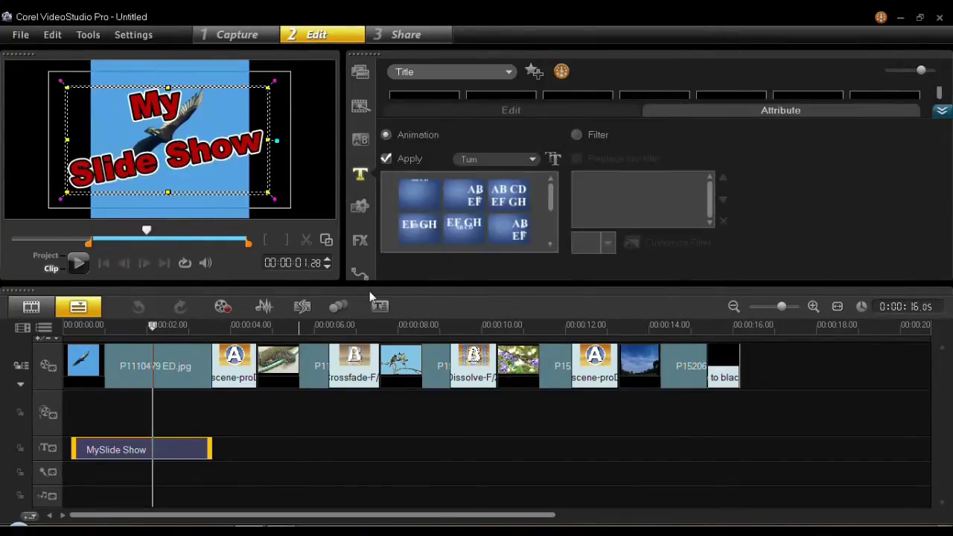
left_click(448, 110)
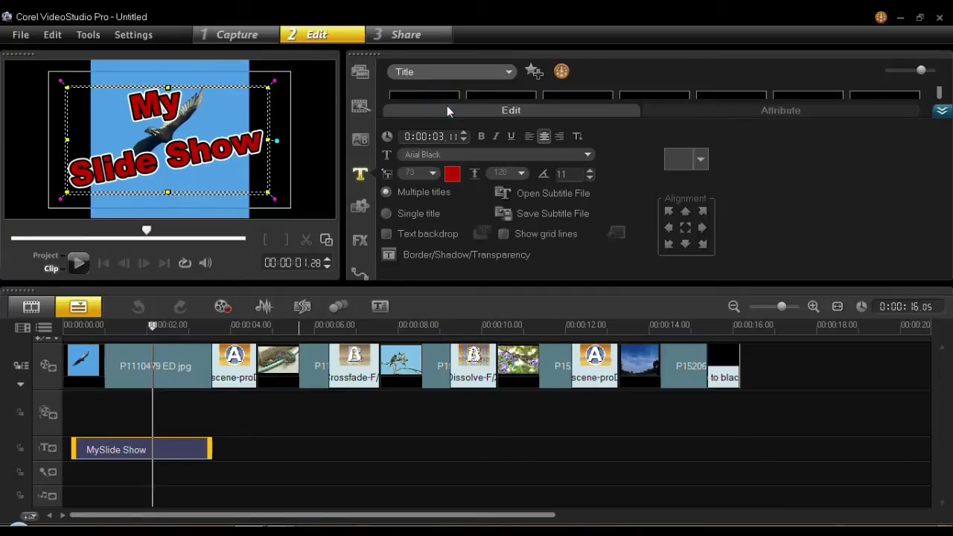
left_click(452, 176)
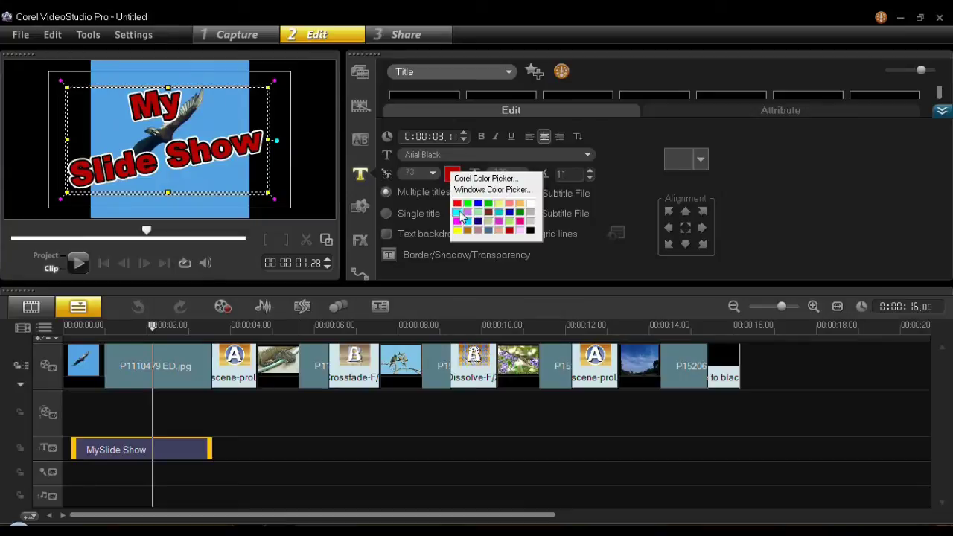
left_click(457, 213)
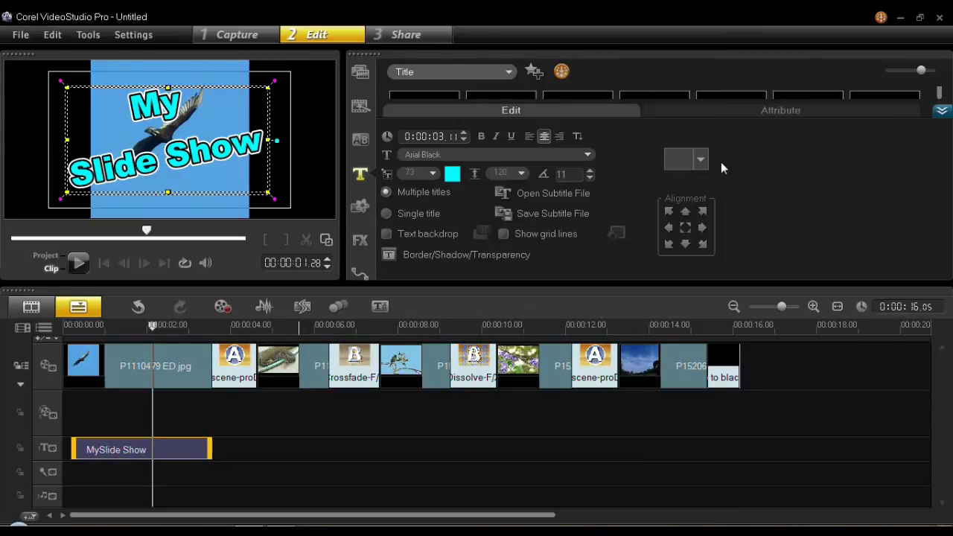
Step: Apply the orange-red slanted preset style in La Bamba LET to the title and enlarge it to about font size 97
left_click(700, 160)
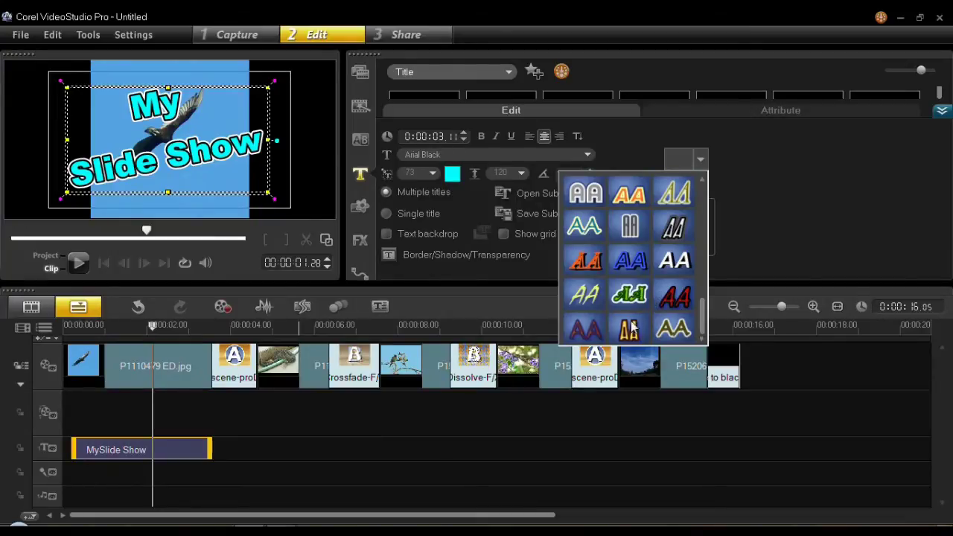
left_click(585, 260)
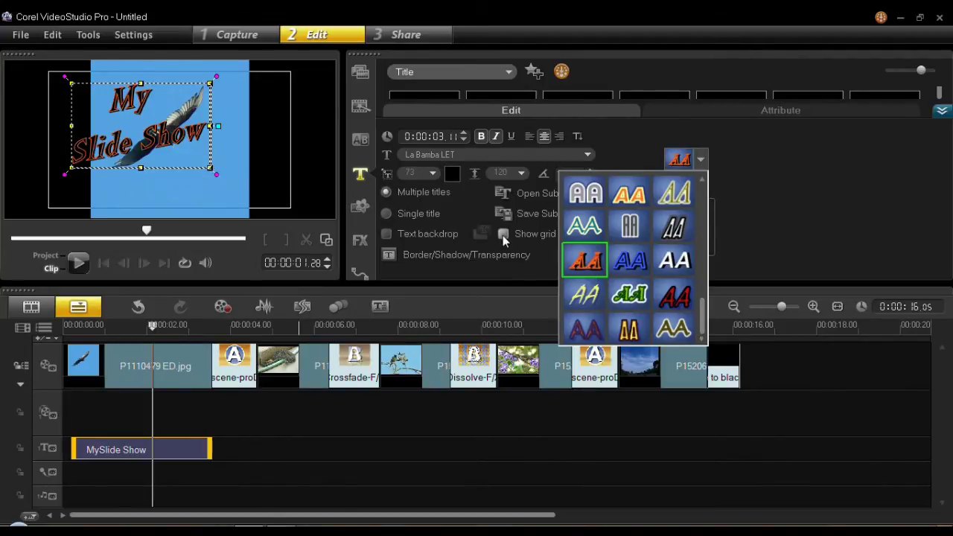
left_click(815, 198)
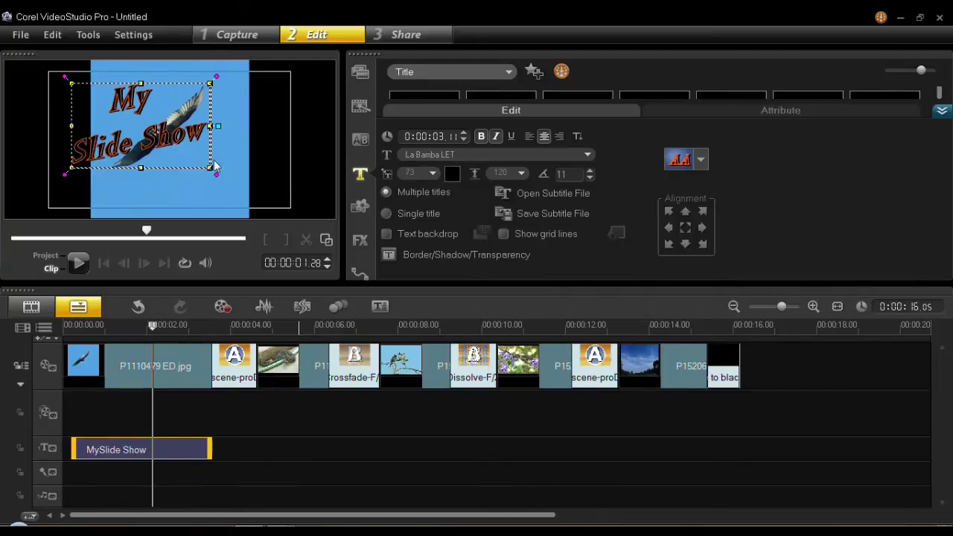
left_click_drag(209, 166, 253, 195)
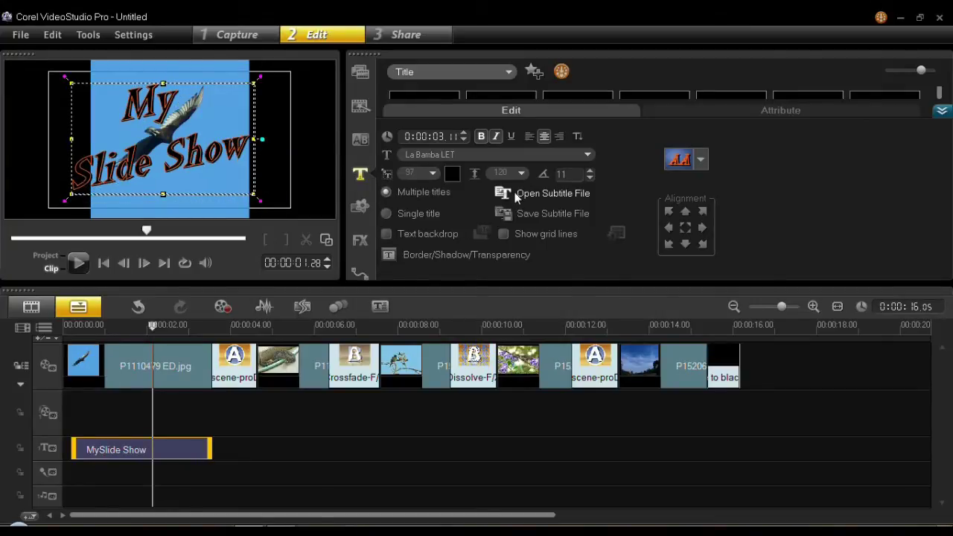
Step: Color the title text bright green and center it within the title safe area
left_click(456, 181)
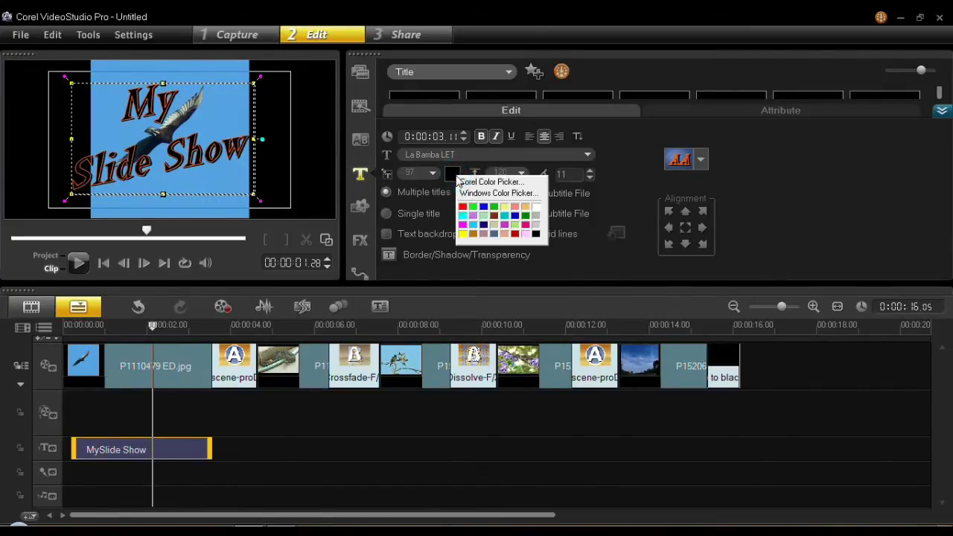
left_click(477, 213)
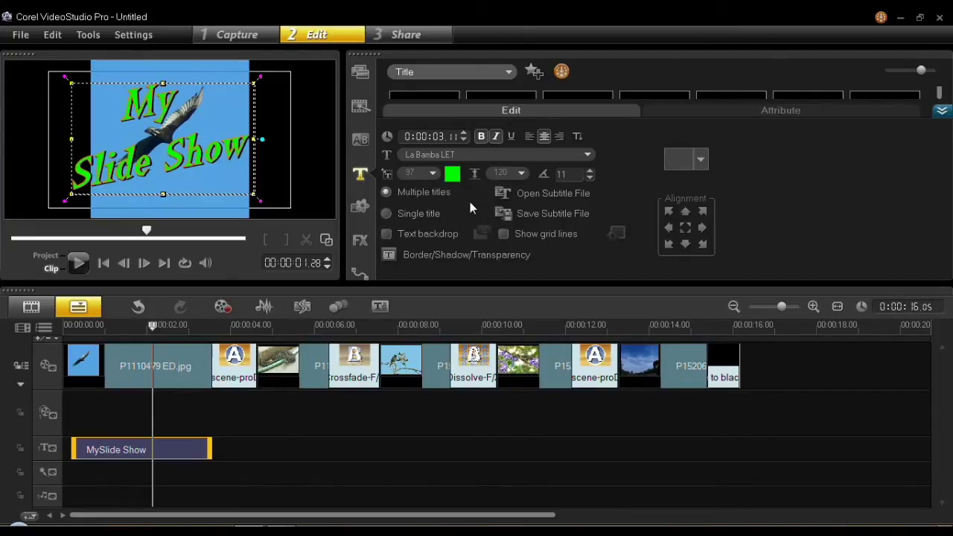
left_click(685, 228)
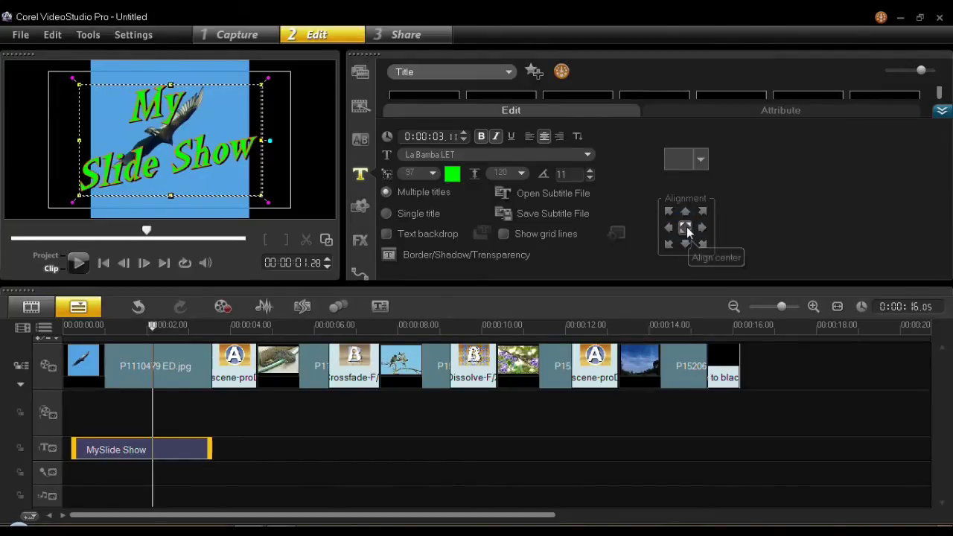
left_click(616, 234)
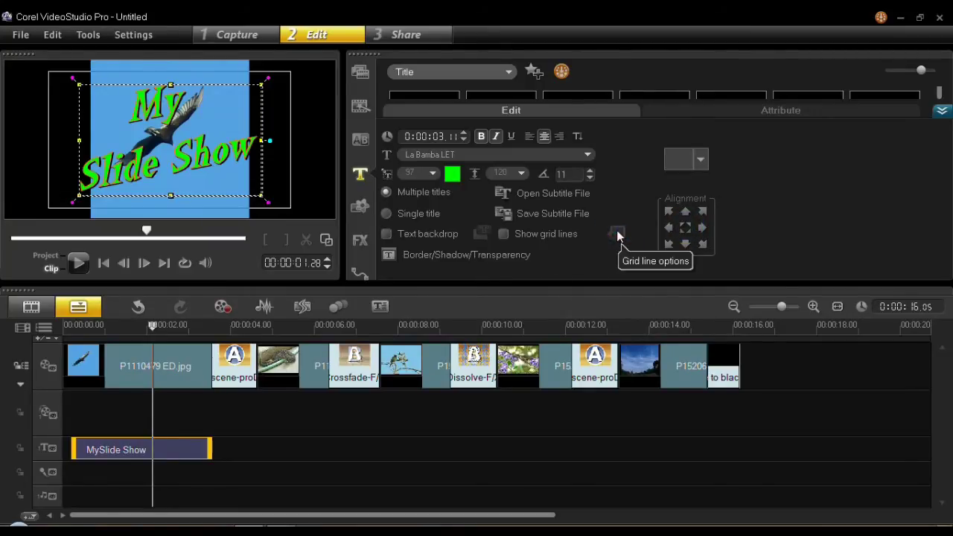
Step: Adjust the title animation's pause duration so that the pause both begins and ends earlier in the clip
left_click(781, 111)
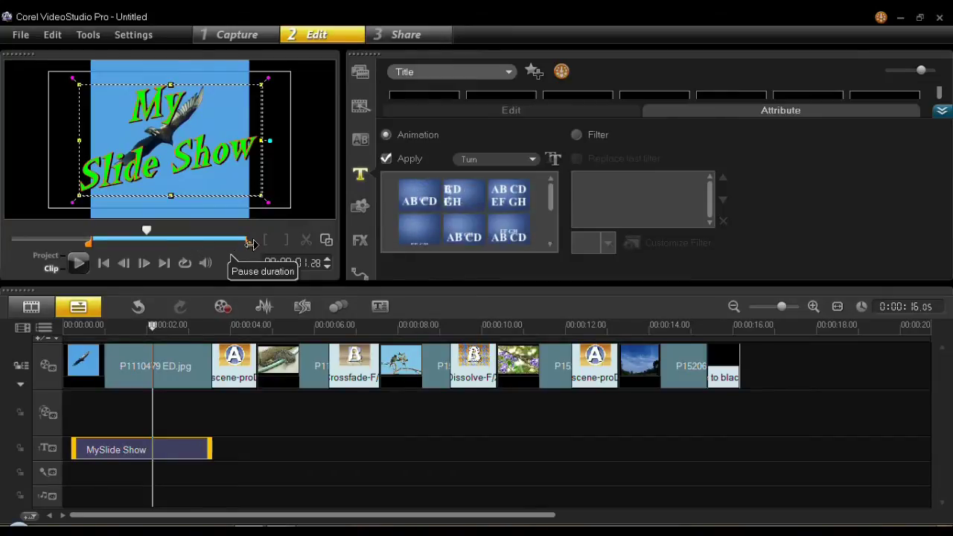
left_click_drag(250, 244, 204, 245)
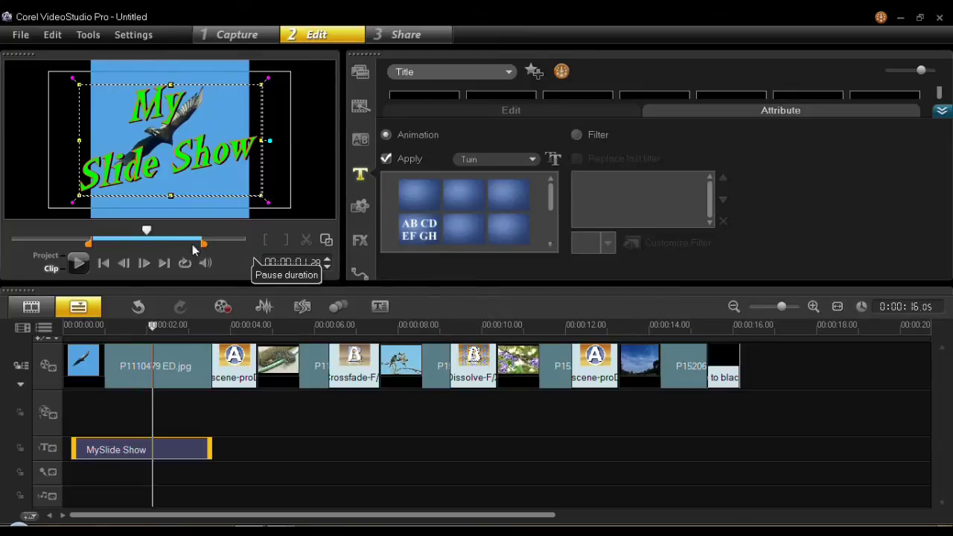
left_click_drag(88, 245, 62, 244)
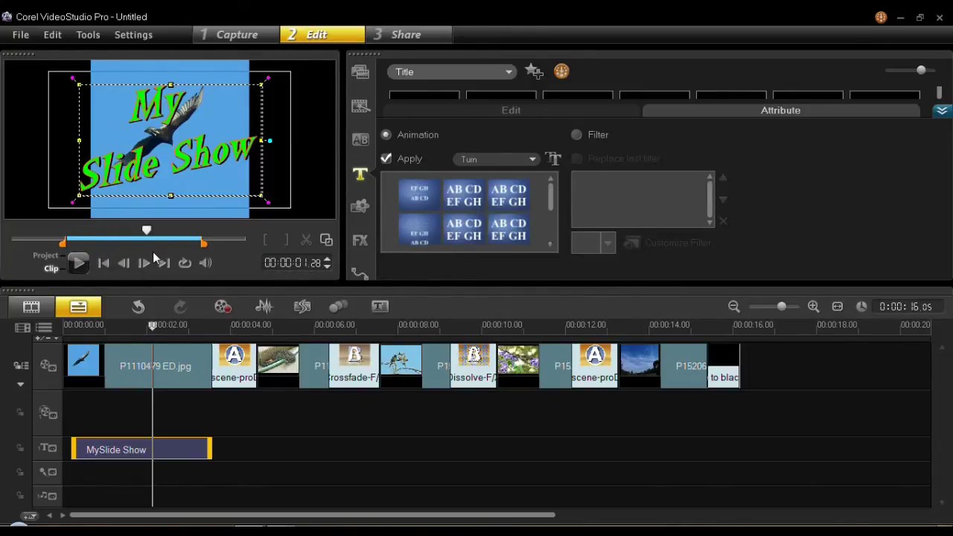
Step: Play the whole project twice to preview the title's animation timing, stopping at the second photo
left_click(52, 259)
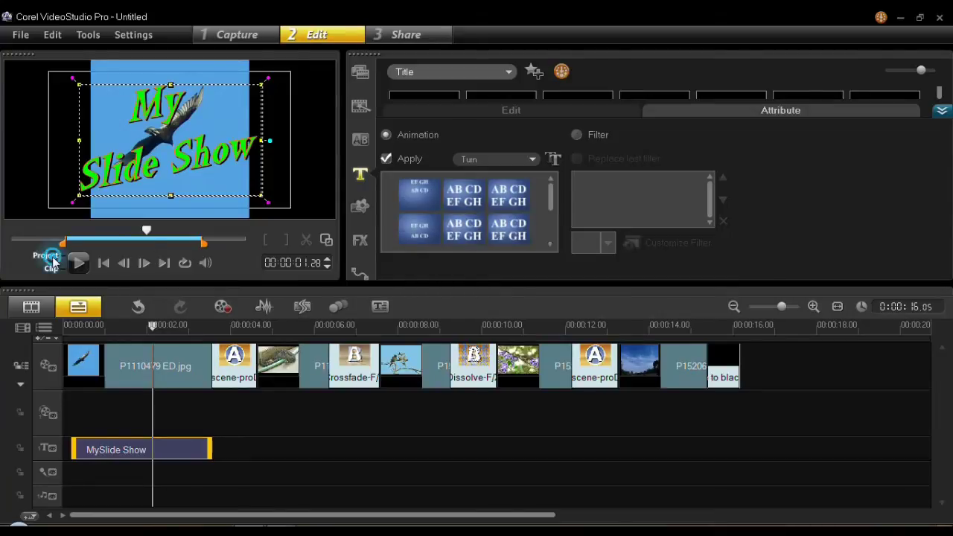
left_click(78, 262)
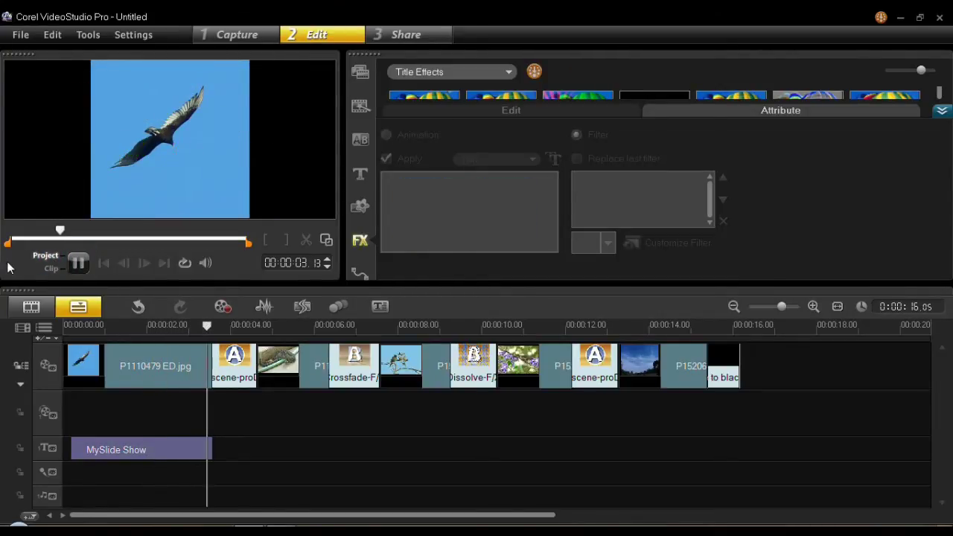
left_click(79, 262)
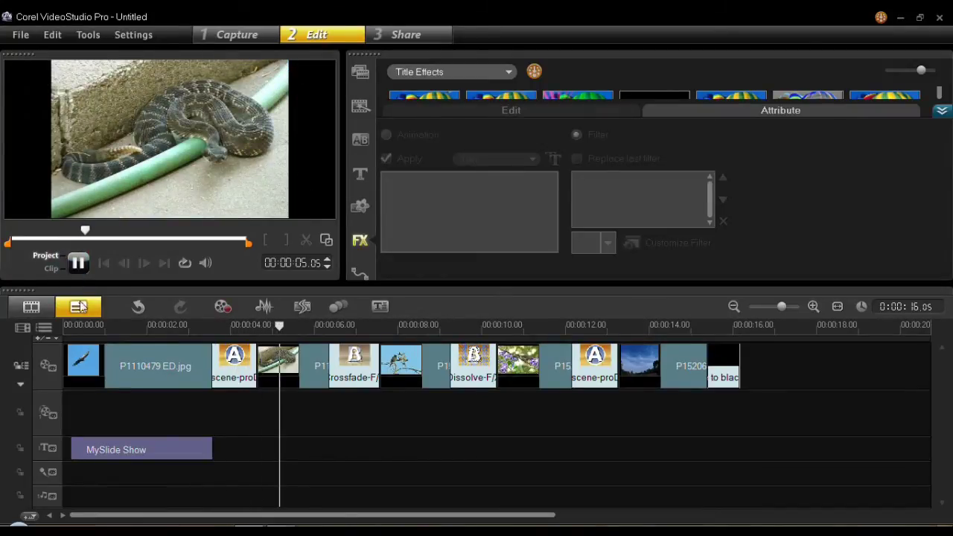
left_click(70, 325)
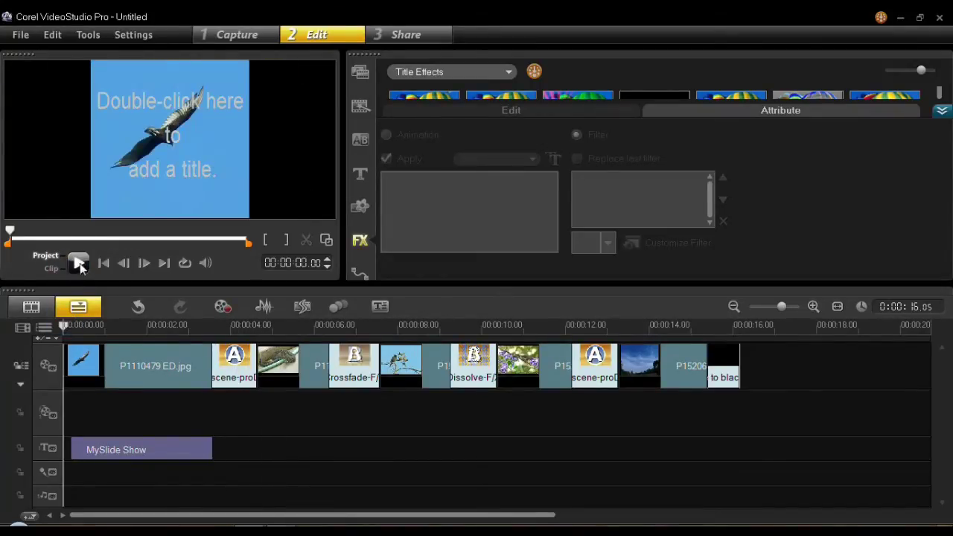
key("space")
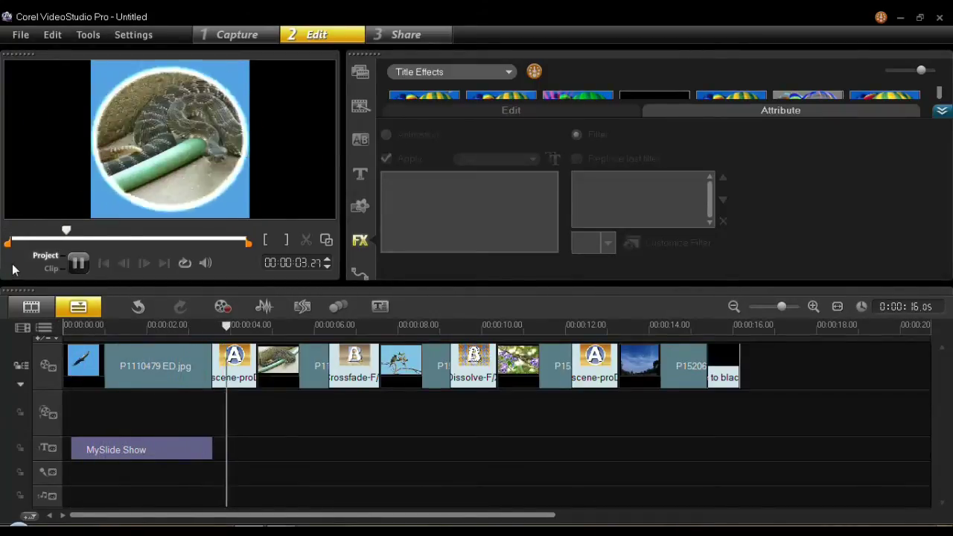
left_click(82, 267)
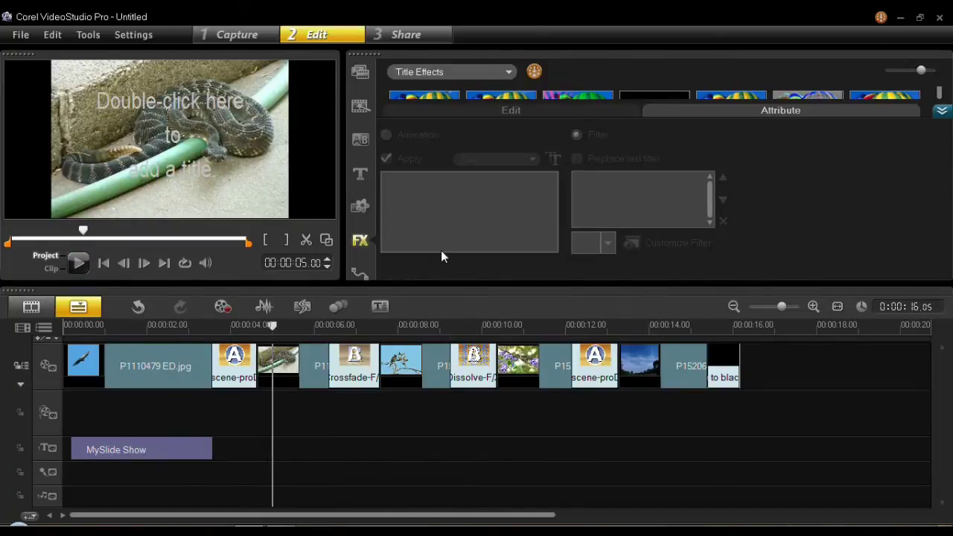
Step: Review the title's Turn animation choices, keeping Enter at Left, Exit at Right and Pause at User defined
left_click(181, 445)
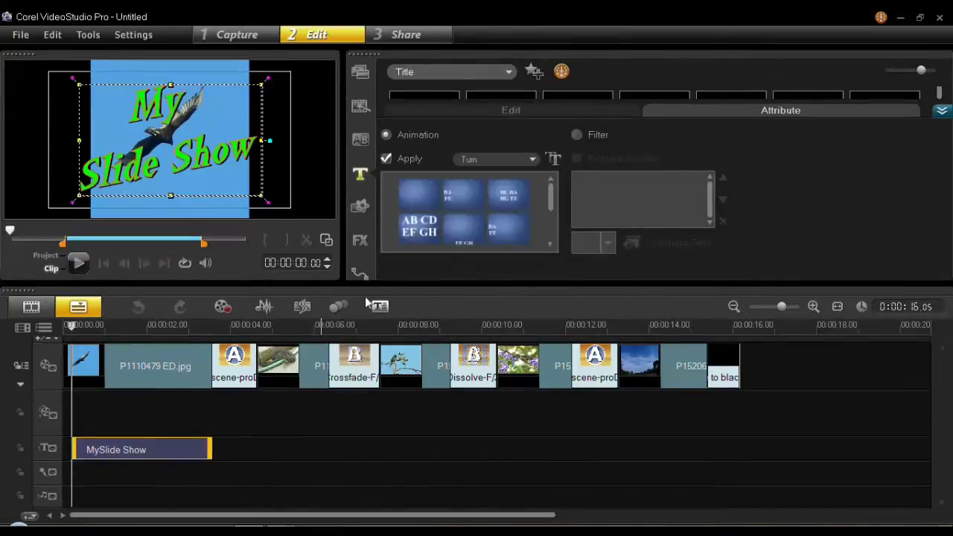
left_click(554, 160)
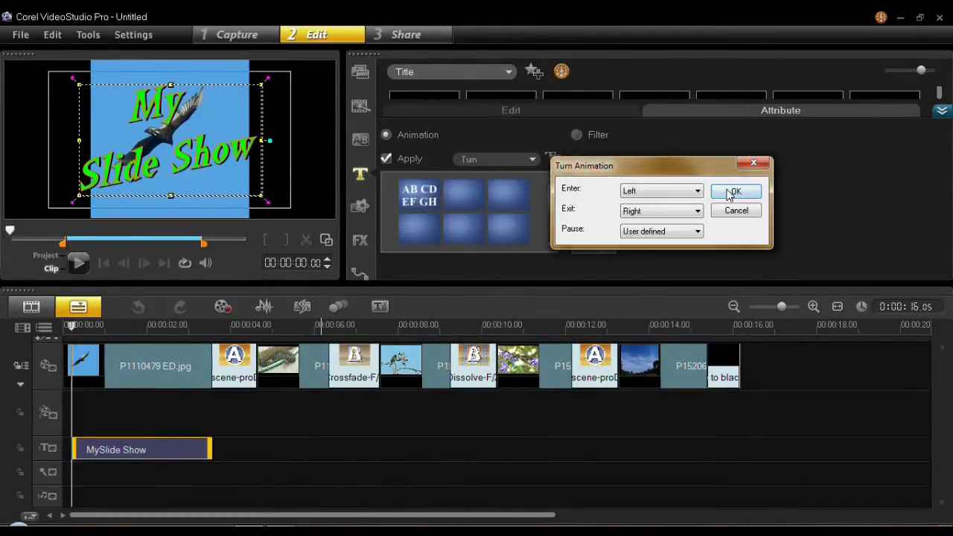
left_click(386, 158)
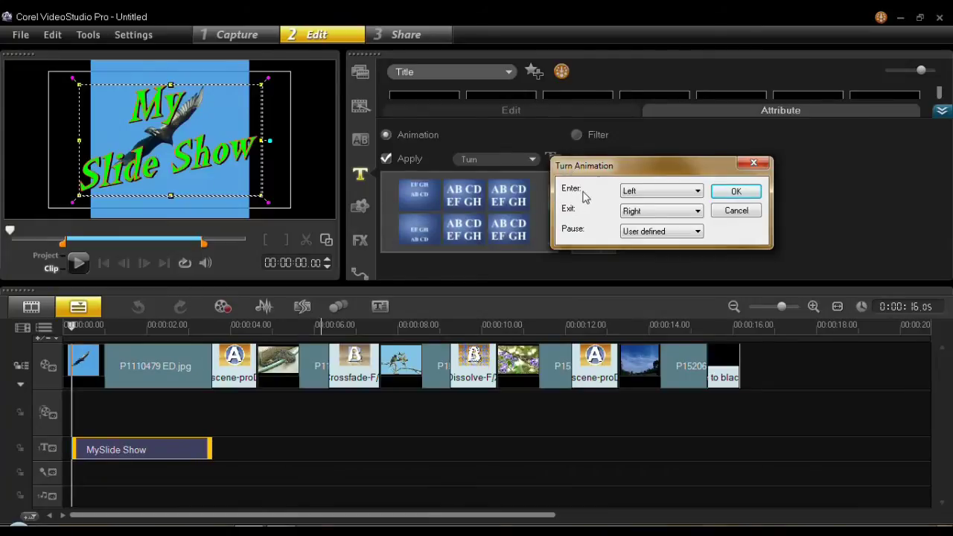
left_click(697, 193)
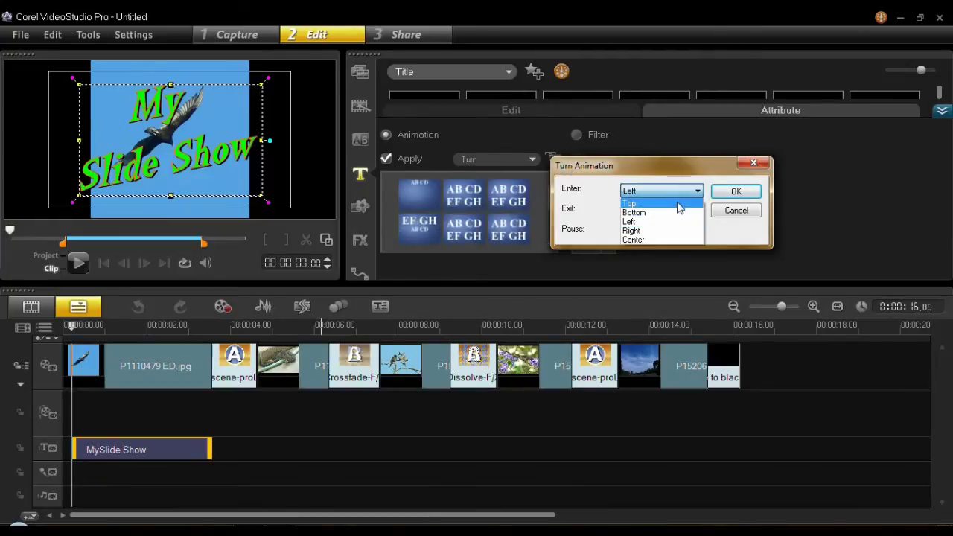
left_click(741, 232)
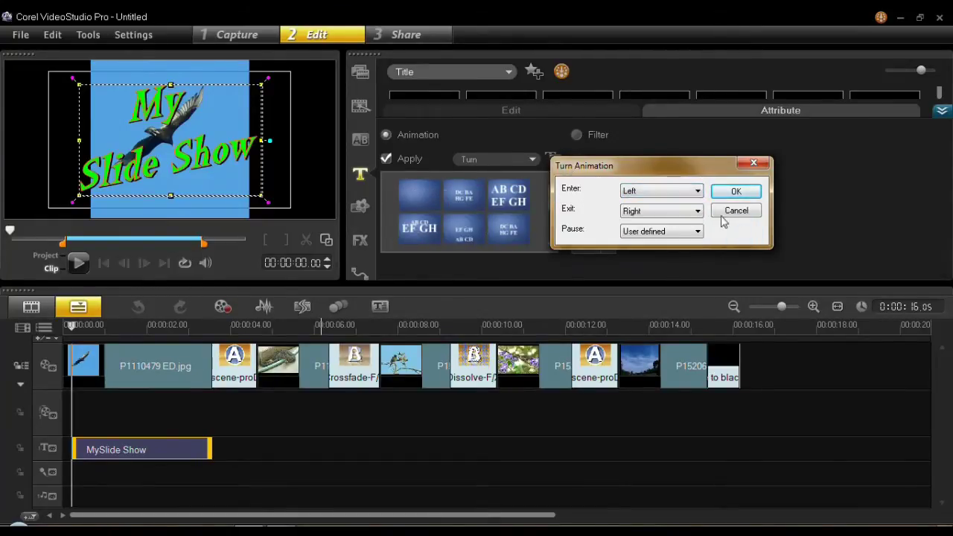
left_click(696, 212)
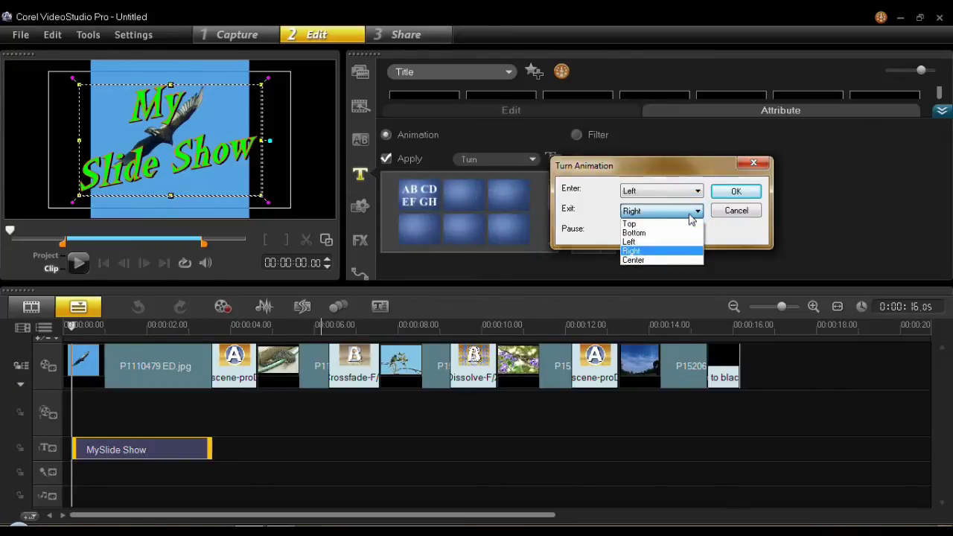
left_click(726, 233)
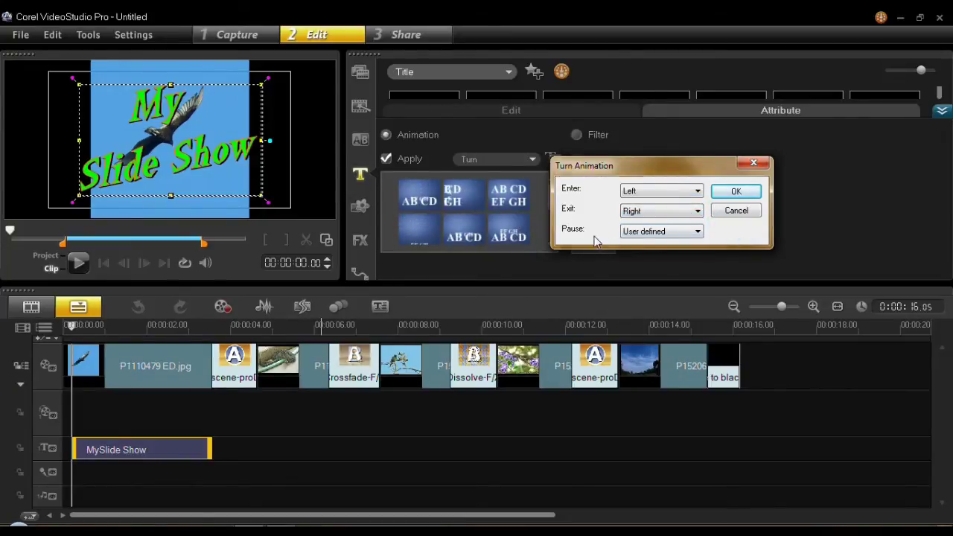
left_click(697, 232)
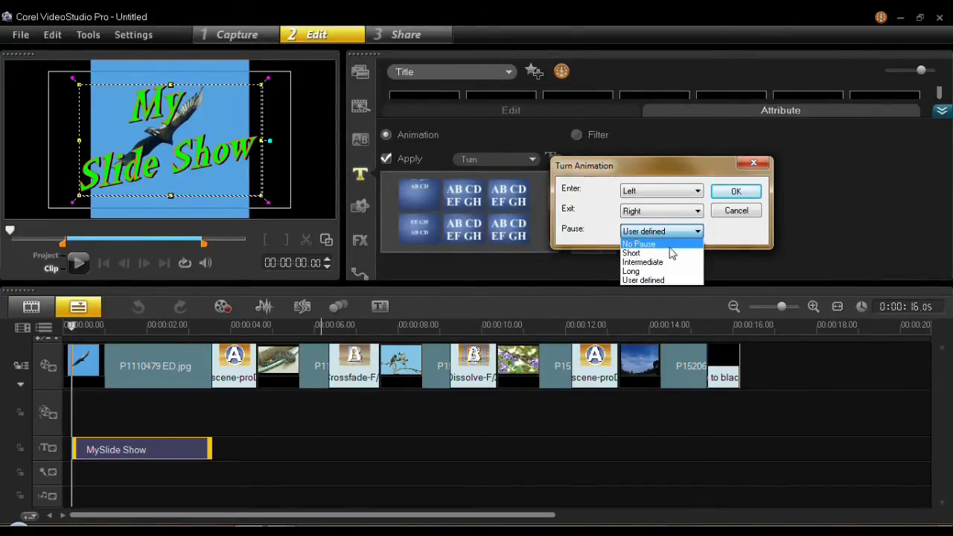
left_click(660, 281)
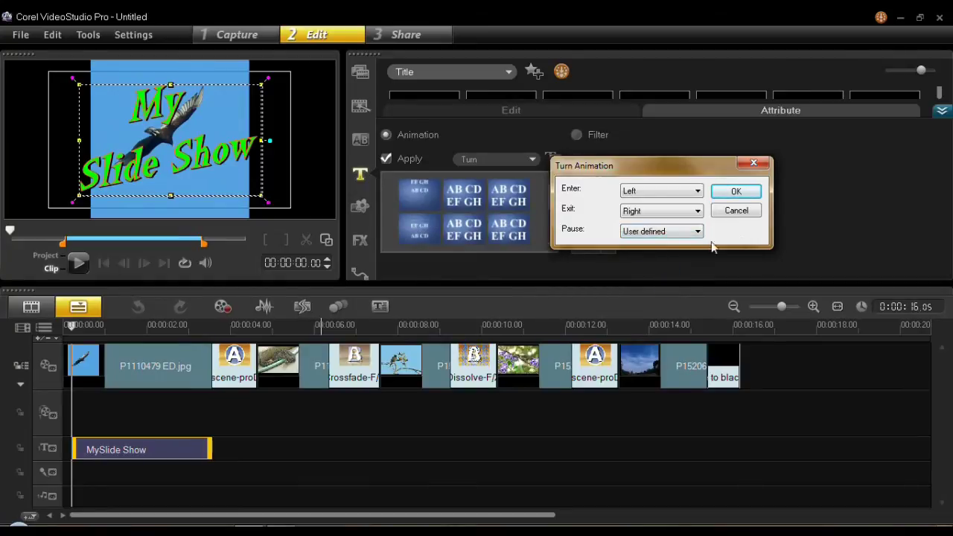
left_click(195, 249)
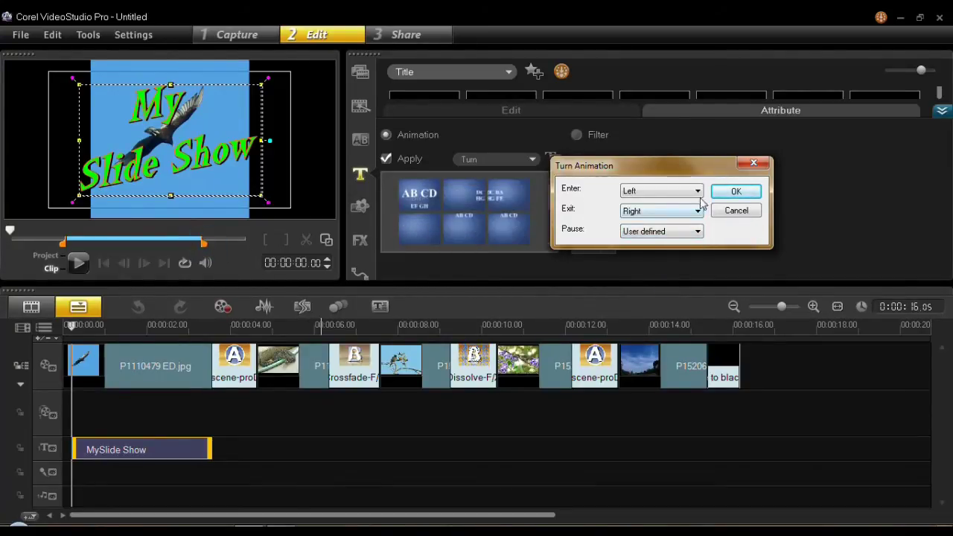
left_click(733, 192)
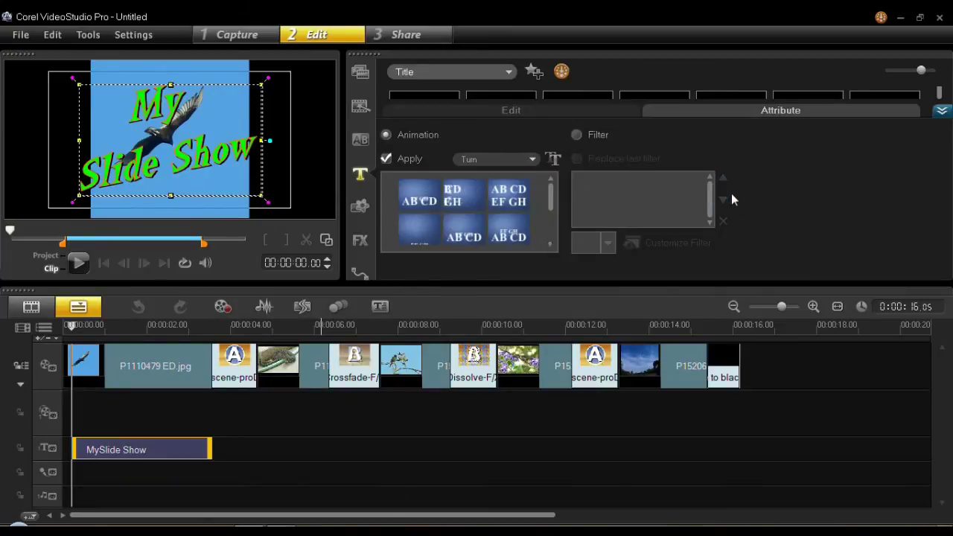
Step: Play the whole project again to check the title's Turn animation, up to the second photo
left_click(47, 257)
left_click(78, 262)
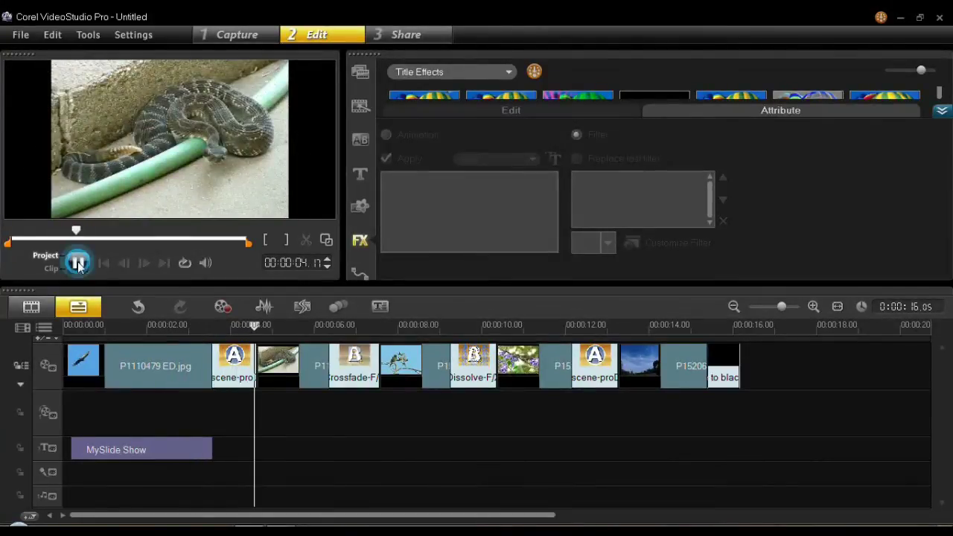
Step: Switch the "My Slide Show" title's attributes from Animation to Filter to examine the filter options
left_click(157, 450)
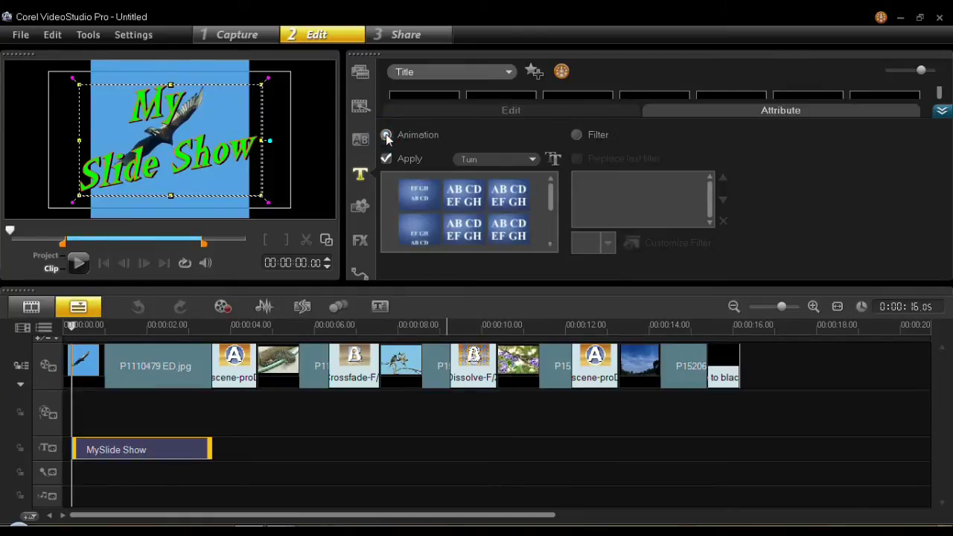
left_click(577, 137)
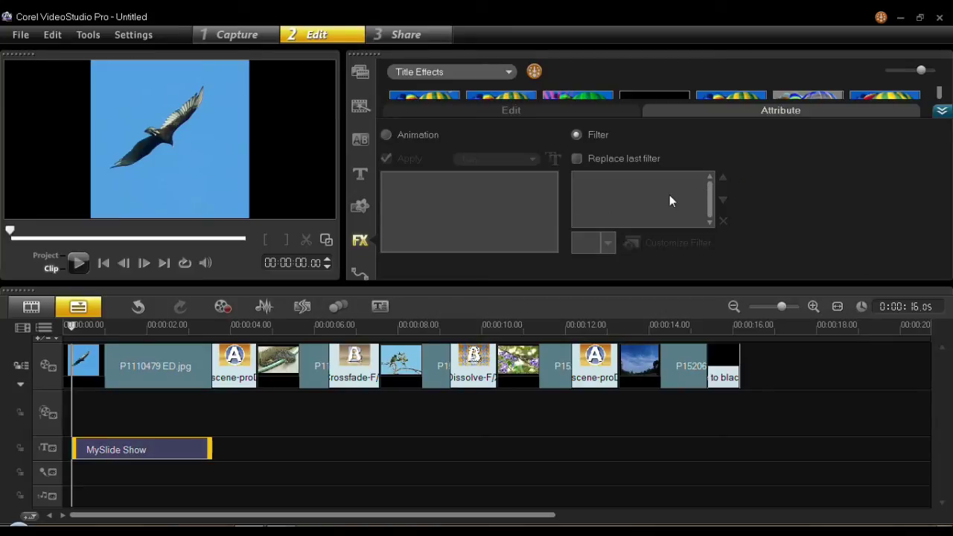
Step: Return to the title's Animation attributes and try the Drop and Moving Path animation types
left_click(386, 135)
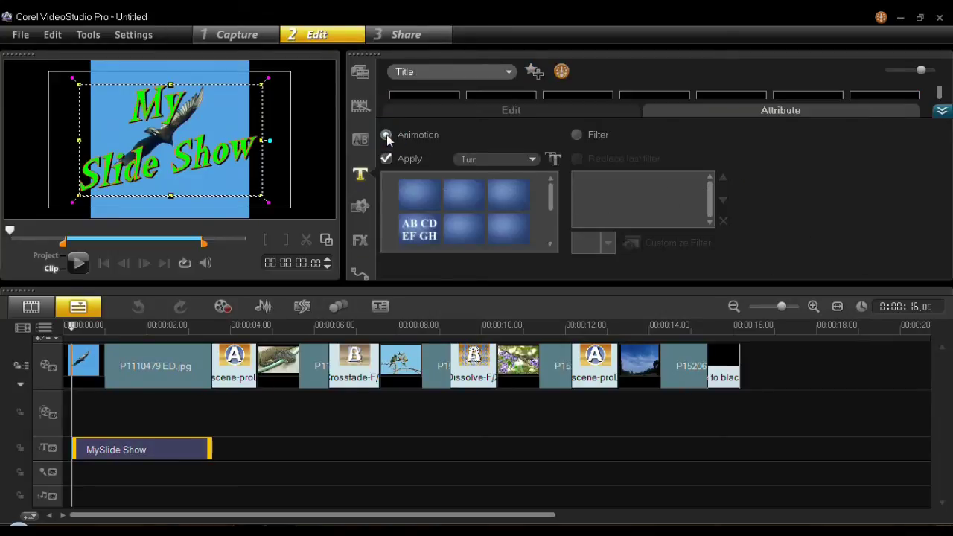
left_click(534, 159)
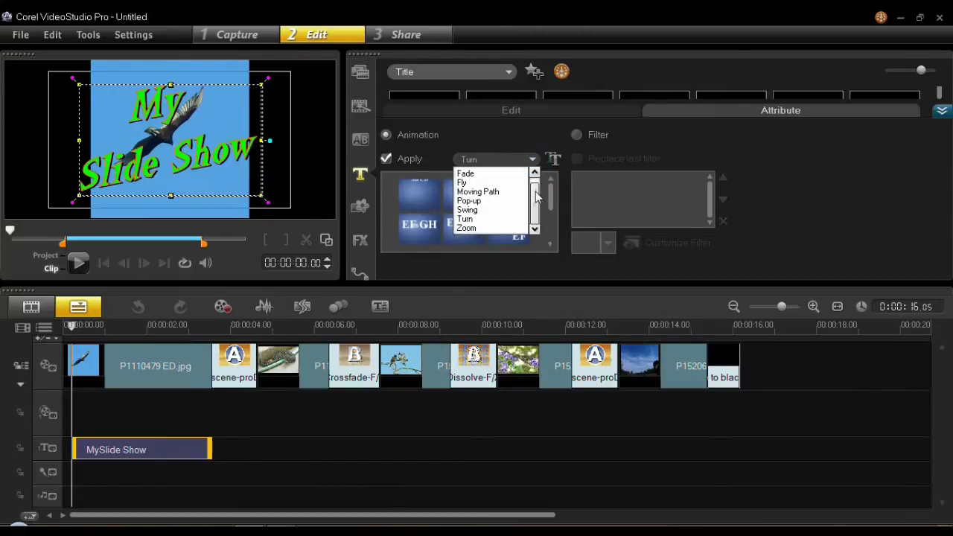
scroll(536, 195, "up", 1)
scroll(536, 195, "down", 1)
scroll(536, 196, "up", 1)
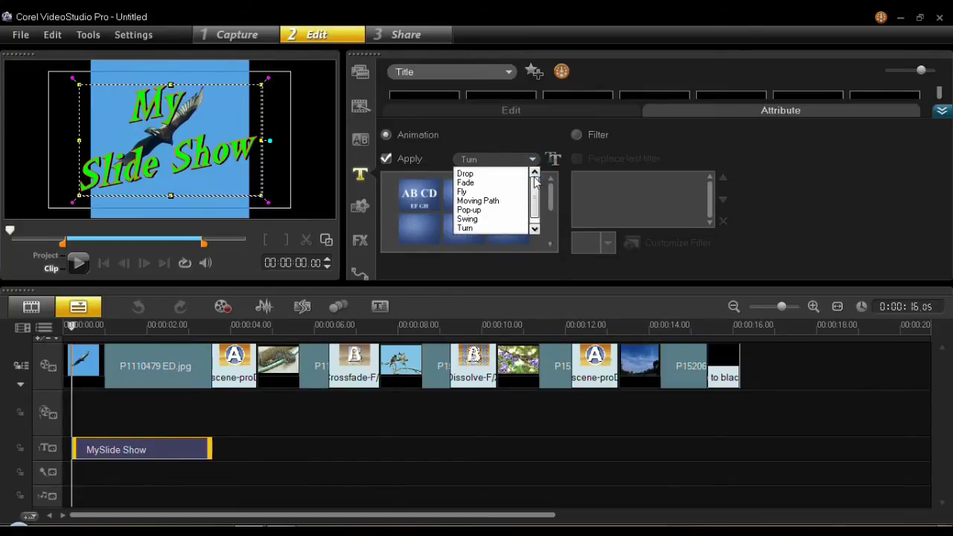
left_click(482, 174)
left_click(534, 158)
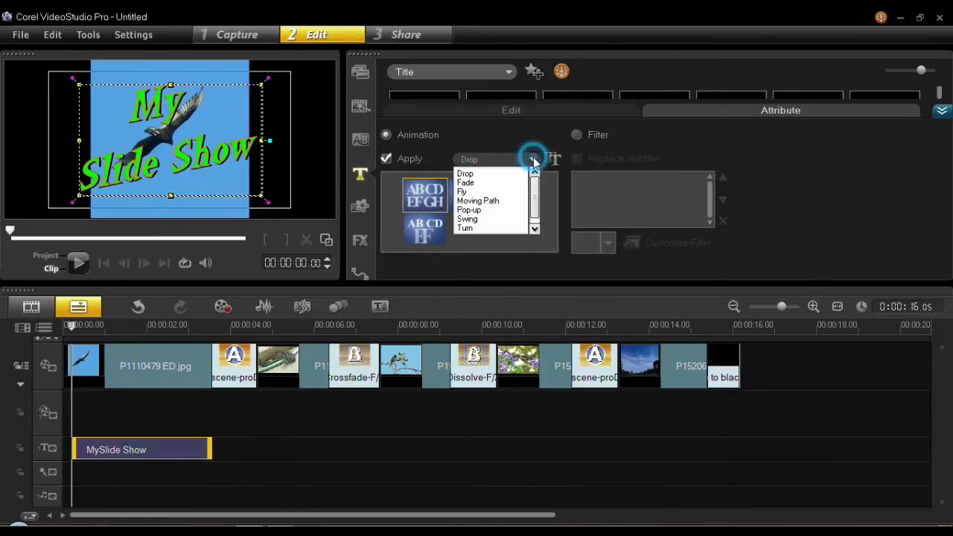
left_click(479, 201)
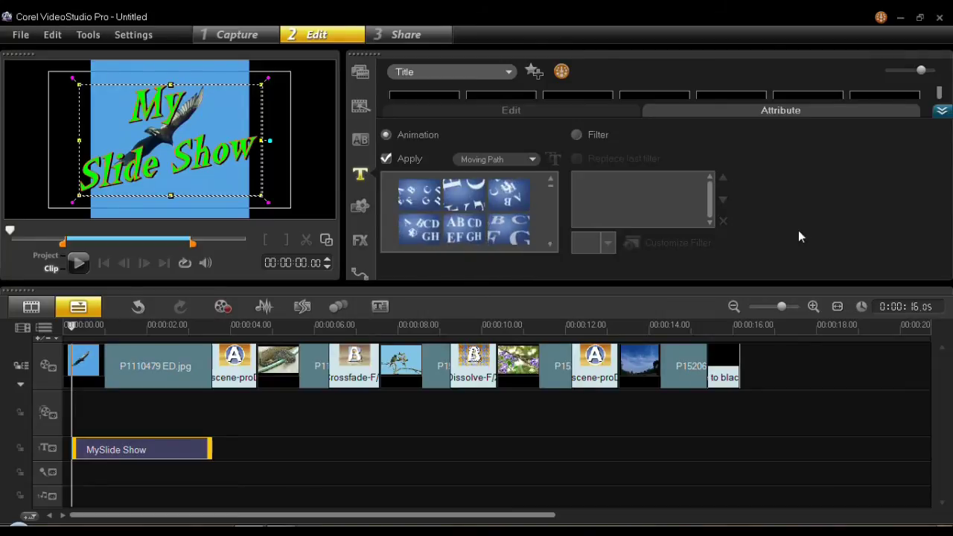
Step: Set the title's animation type to Swing, keeping Pause at User defined, swing degree 5, Enter at Left and Exit at Right
left_click(533, 160)
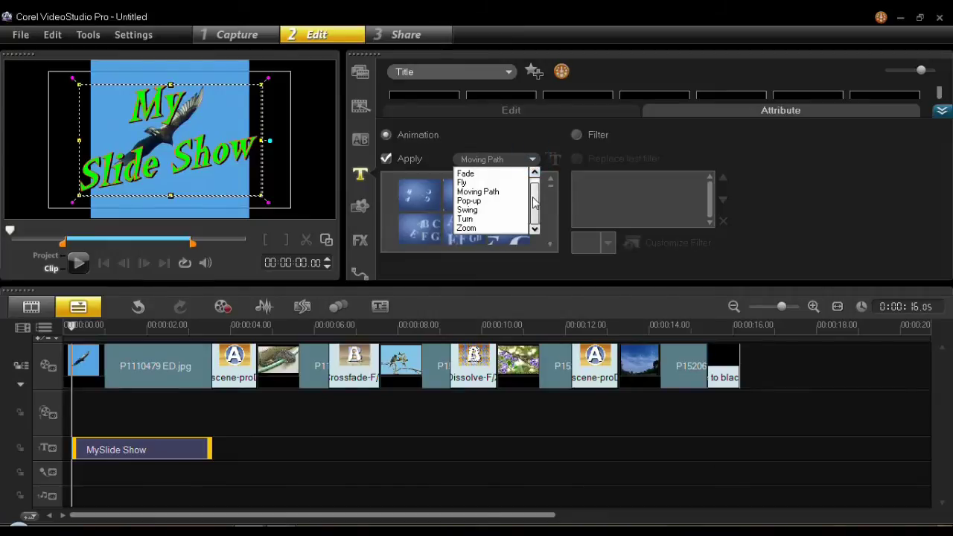
left_click_drag(533, 202, 532, 191)
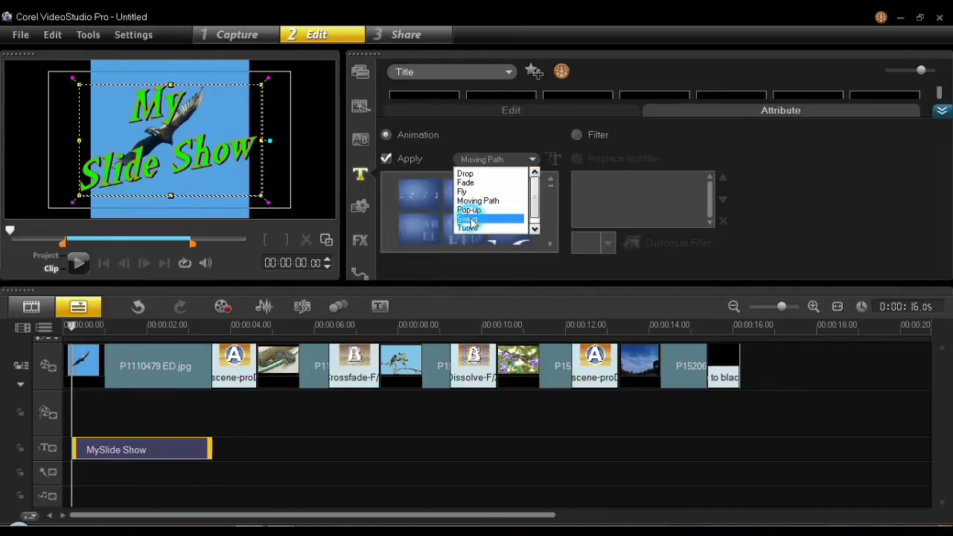
left_click(469, 219)
left_click(552, 159)
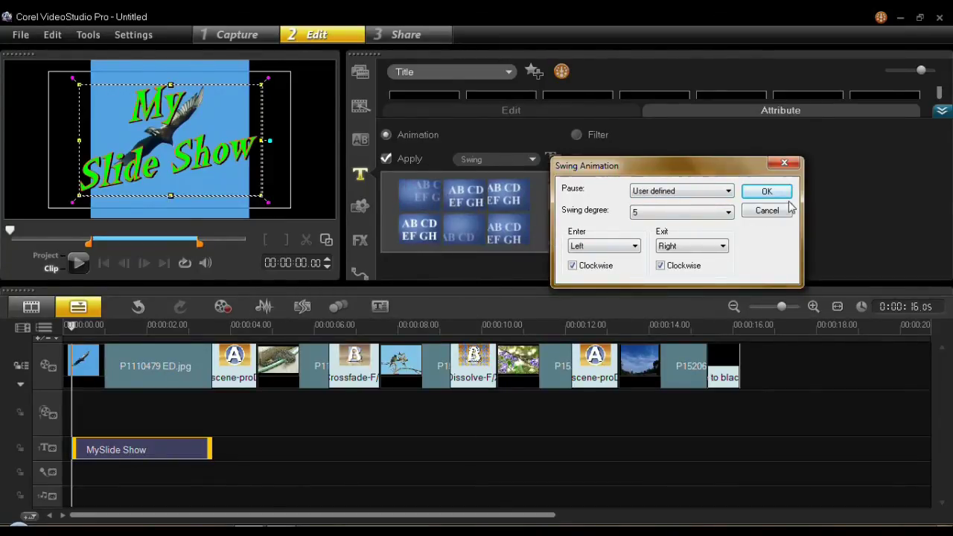
left_click(660, 212)
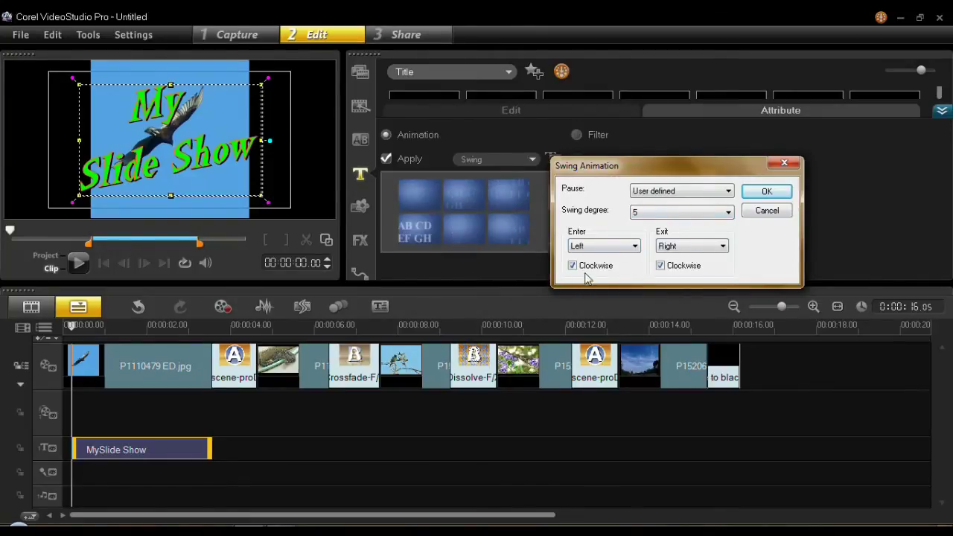
left_click(762, 195)
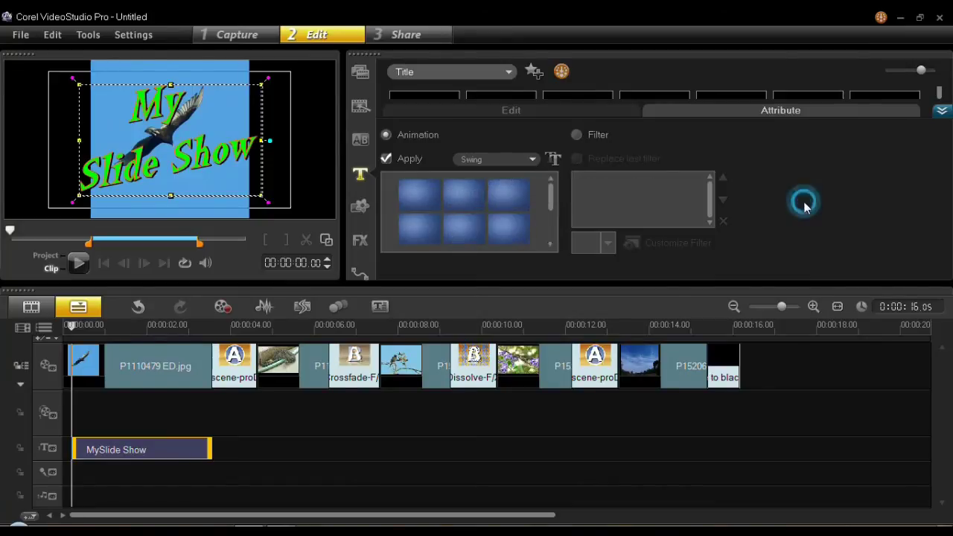
Step: Collapse the title options and delete the "My Slide Show" title from the title track
left_click(940, 112)
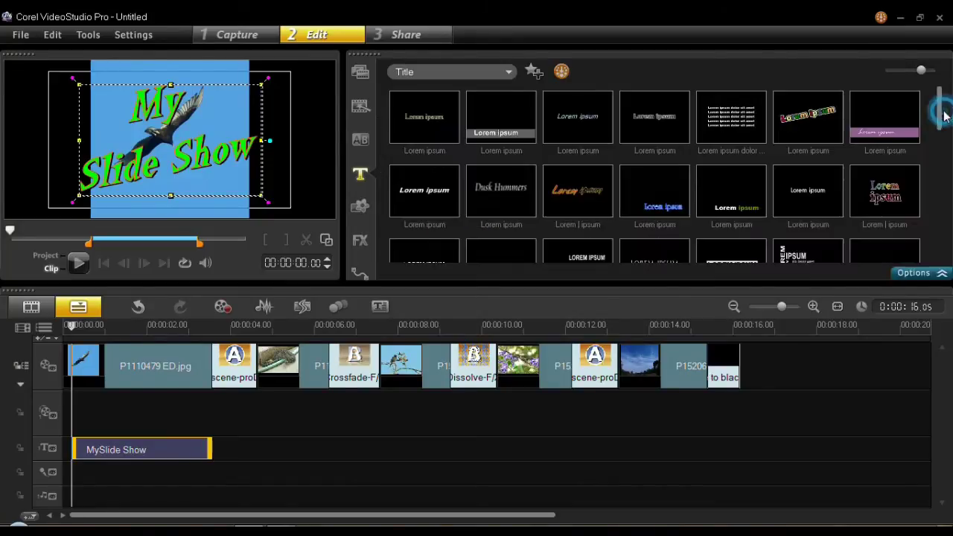
right_click(185, 450)
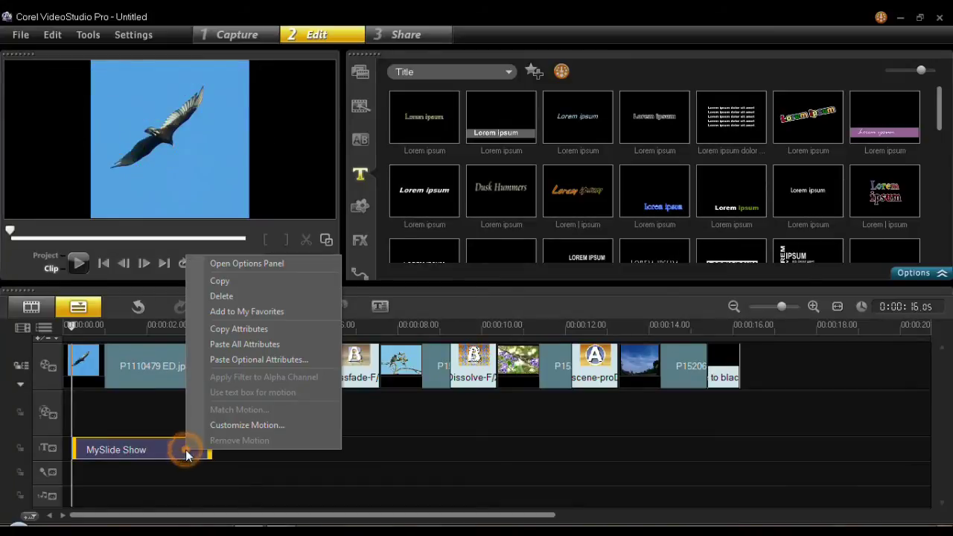
left_click(224, 297)
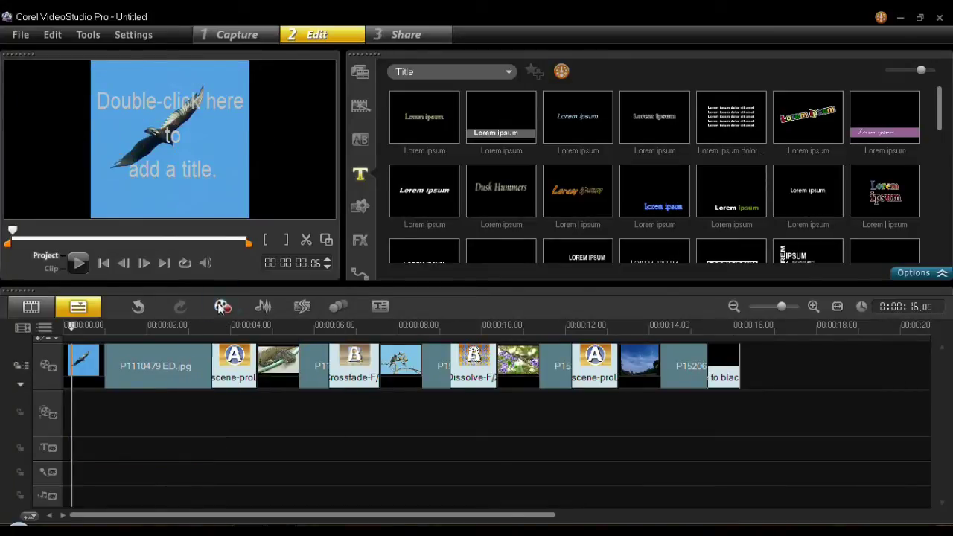
Step: Create a two-line title "My" / "Slide Show" directly in the preview over the first photo and centre it within the title-safe area
left_click(89, 444)
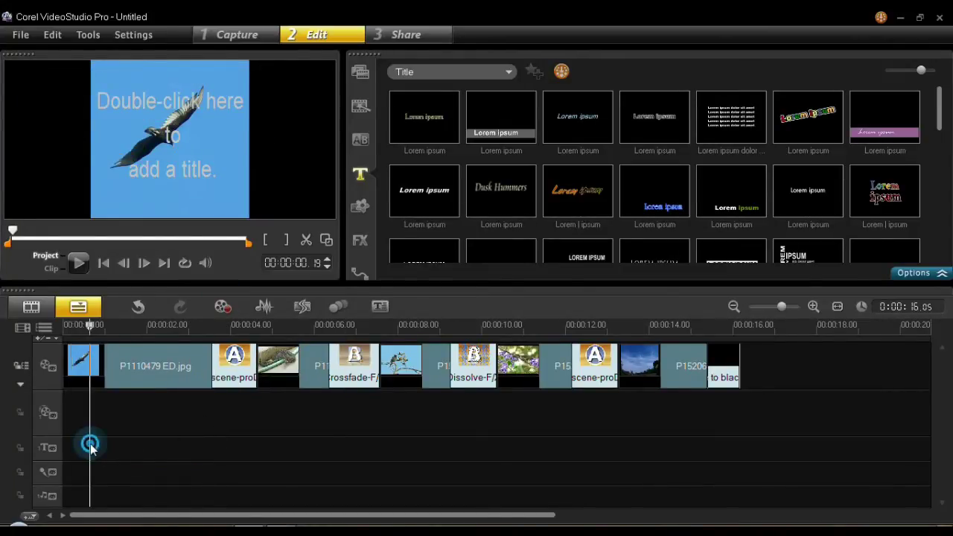
double_click(170, 105)
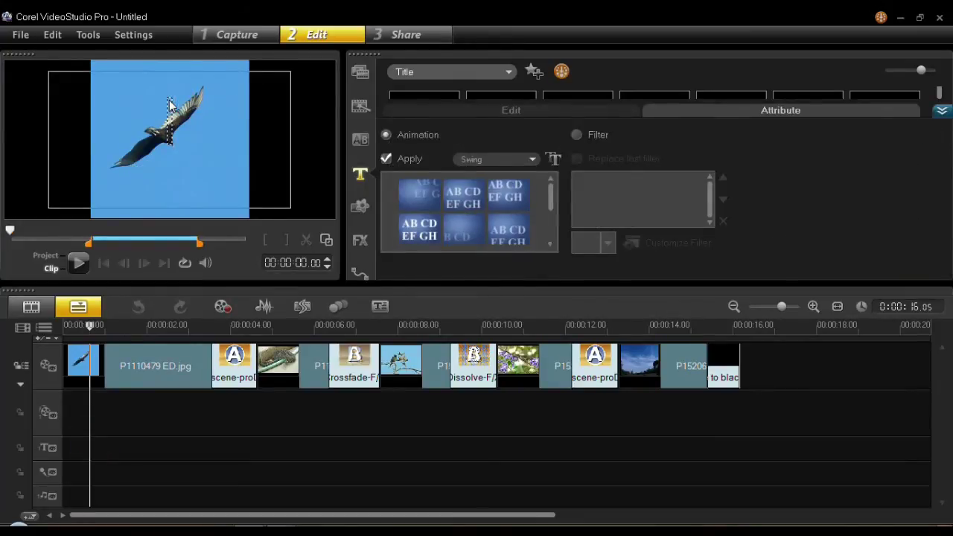
type("M")
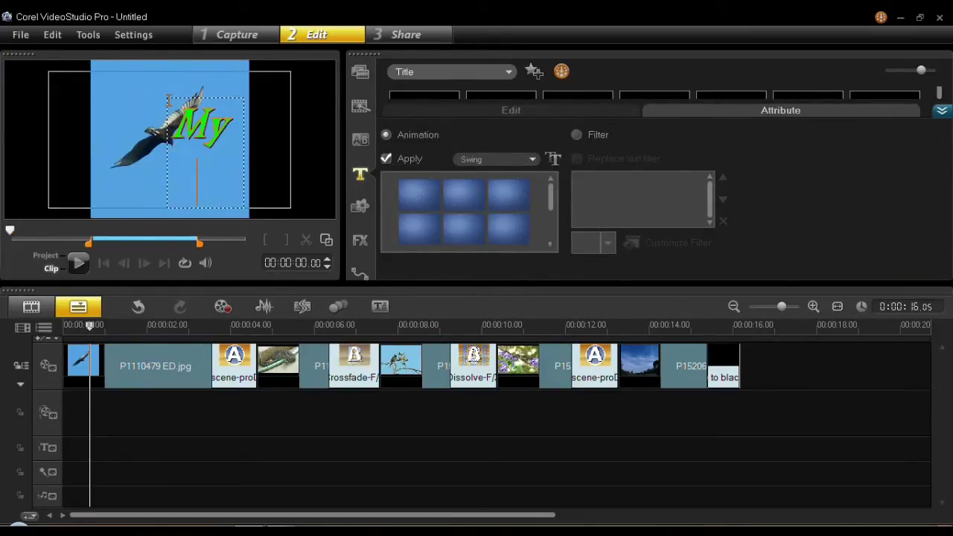
type("y")
key("Return")
type("Slide Show")
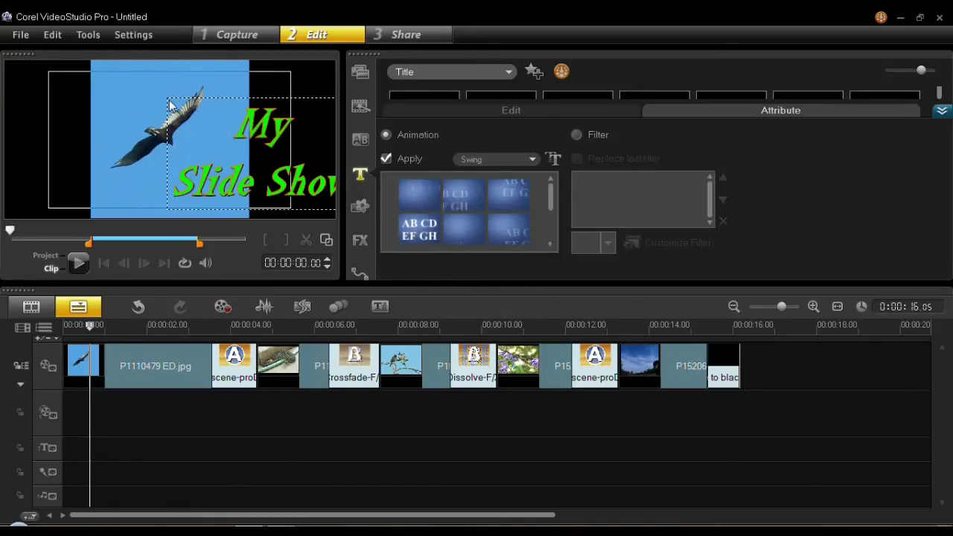
left_click(107, 147)
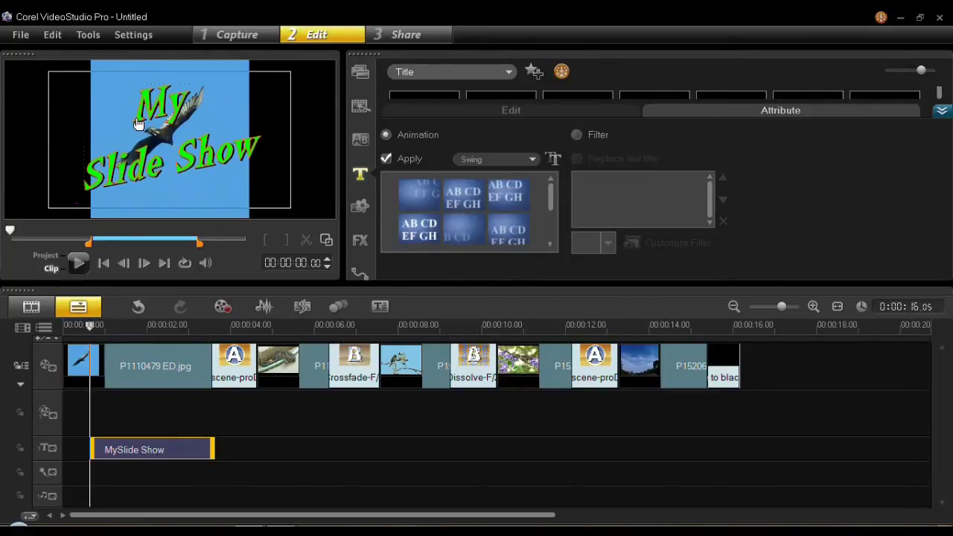
left_click(138, 124)
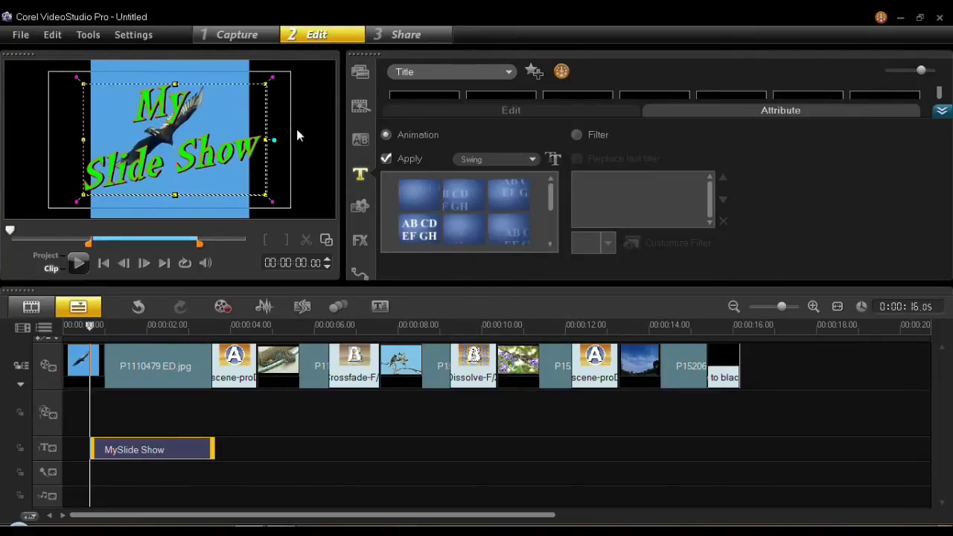
Step: Try the Drop and Fly animation types on the new title and browse the Fly presets
left_click(530, 160)
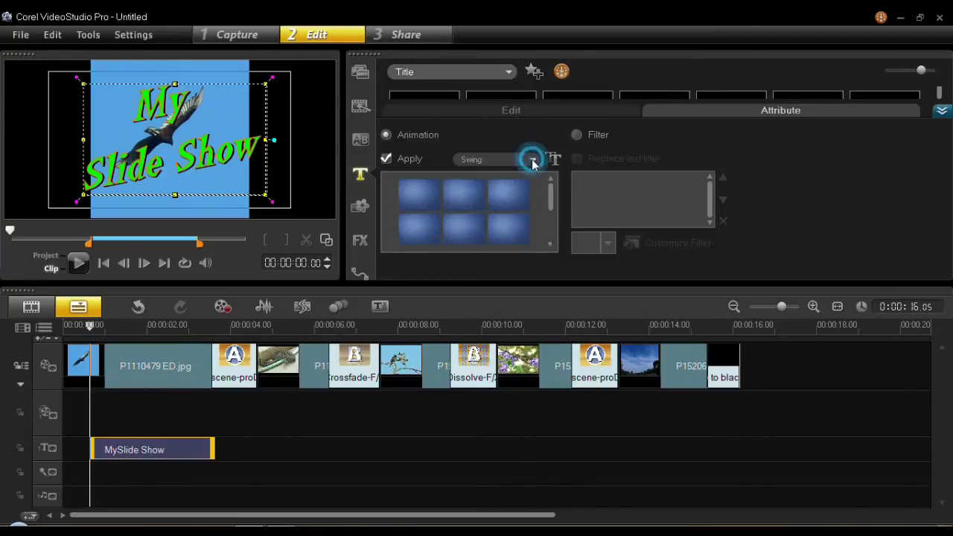
left_click(549, 187)
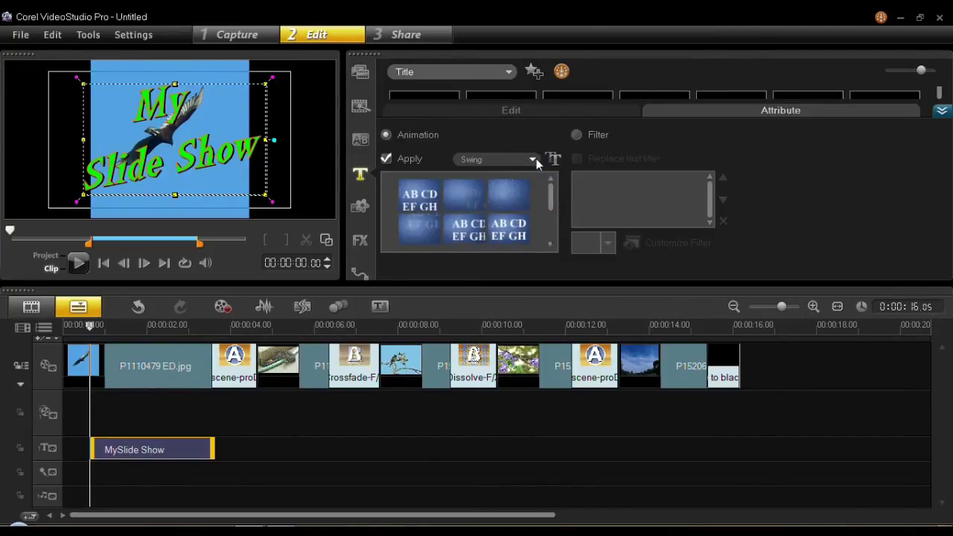
left_click(533, 159)
scroll(534, 195, "up", 1)
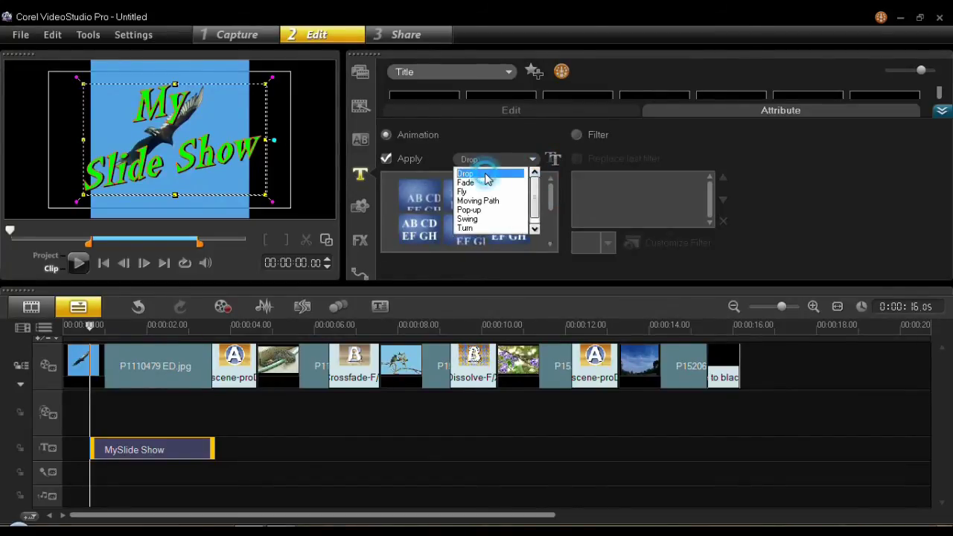
left_click(485, 172)
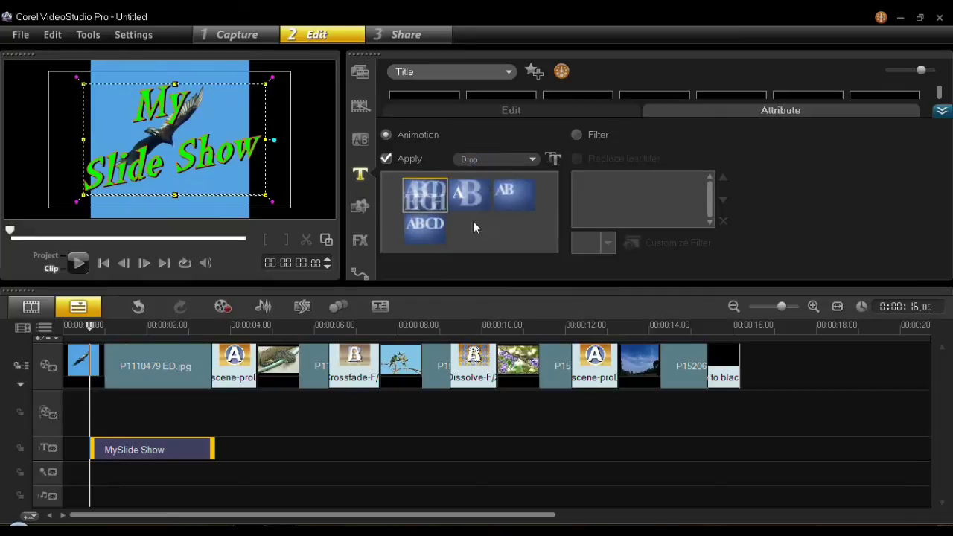
left_click(533, 159)
left_click(501, 192)
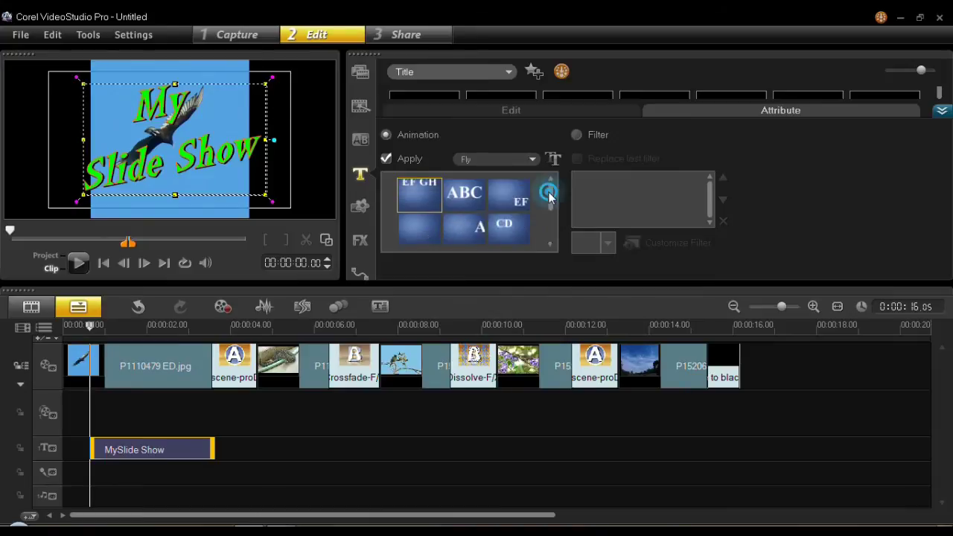
left_click_drag(550, 191, 549, 217)
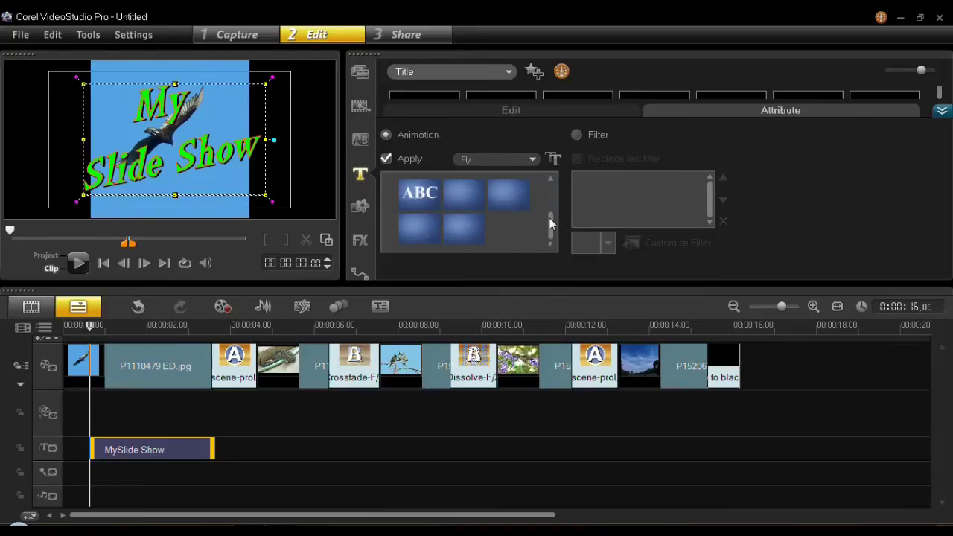
Step: Set the title's animation type to Moving Path and choose a preset with rotating letters from further down the presets
left_click(533, 159)
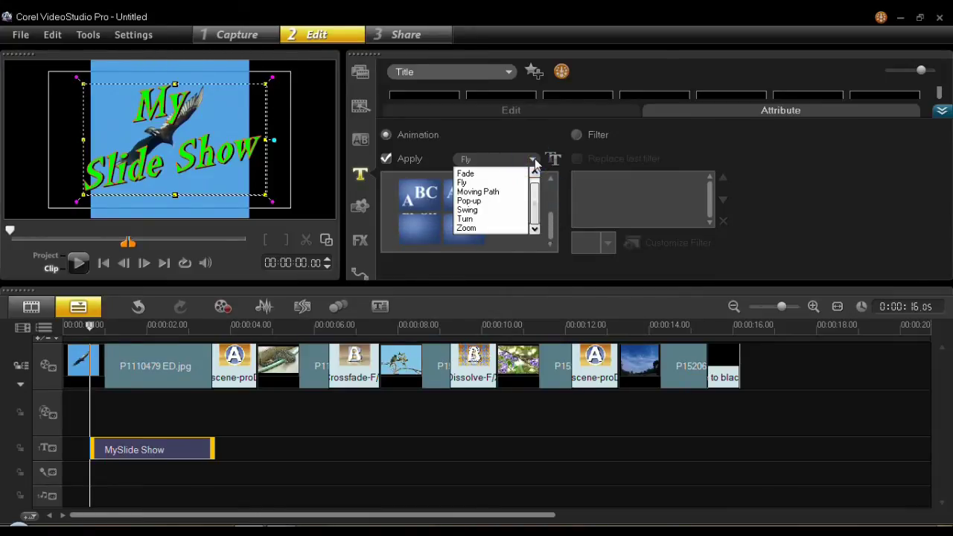
left_click(501, 192)
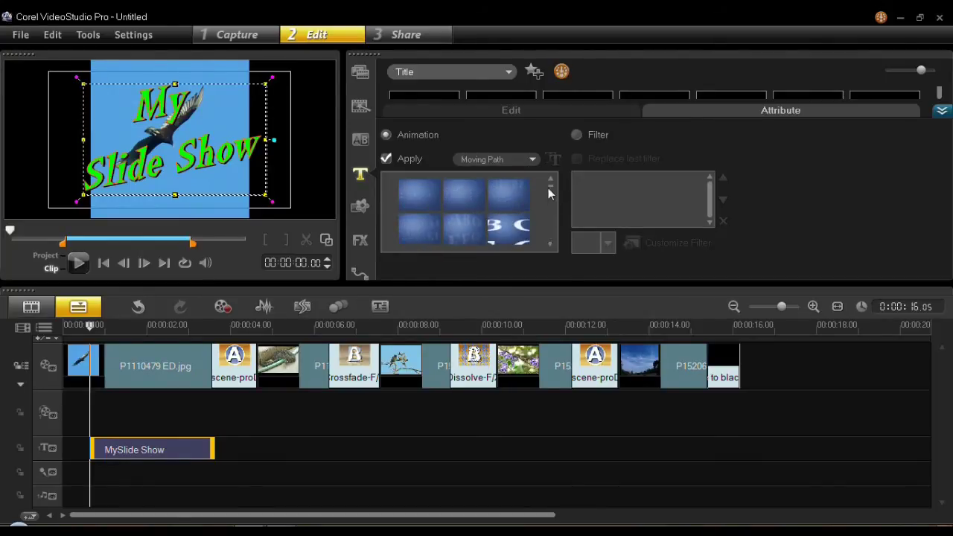
left_click(551, 245)
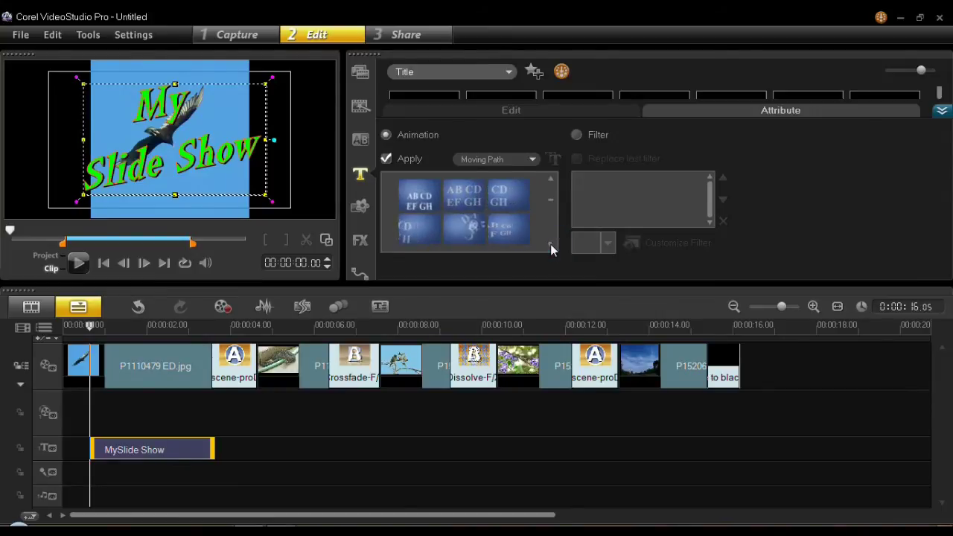
left_click(464, 235)
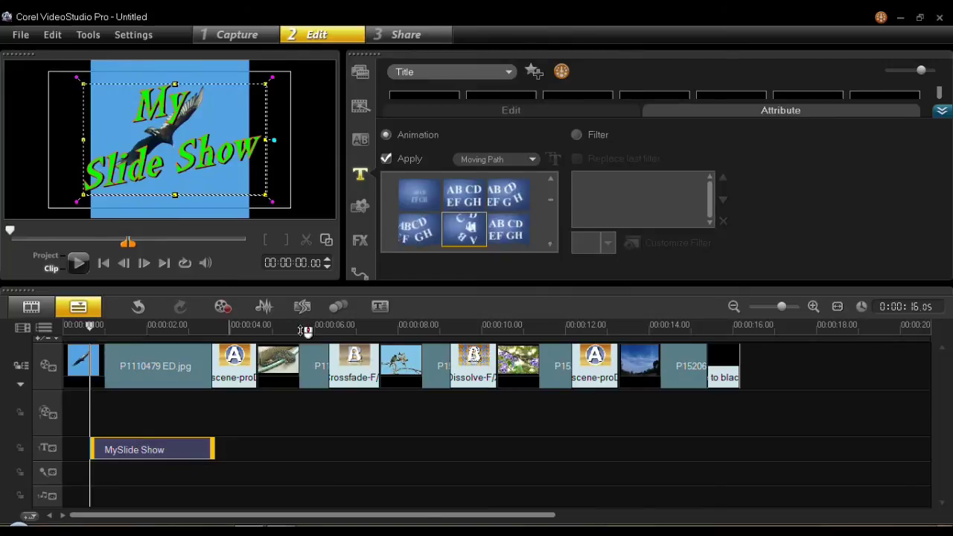
left_click(452, 231)
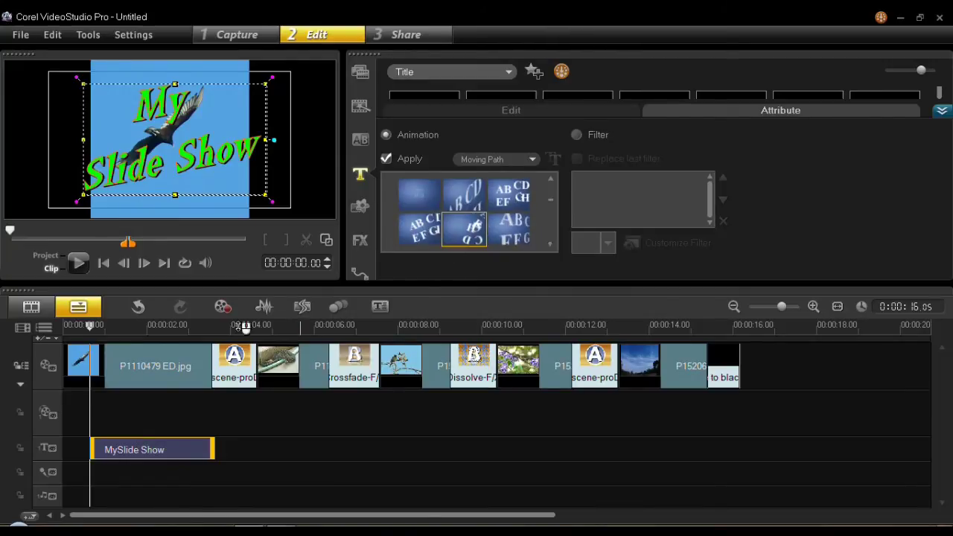
Step: Move the title clip to the start of the first photo and play the whole project to preview the Moving Path animation
left_click_drag(149, 446, 131, 446)
left_click(67, 325)
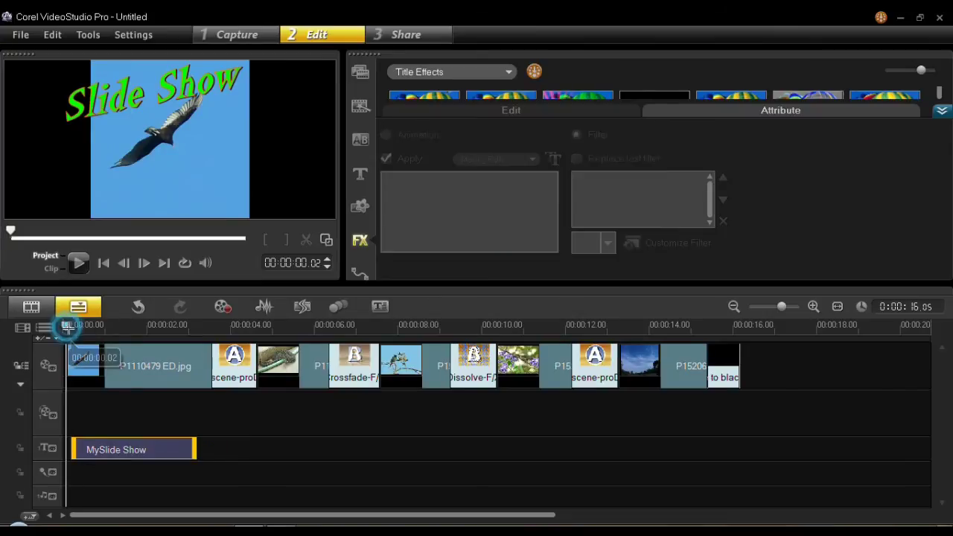
left_click(78, 262)
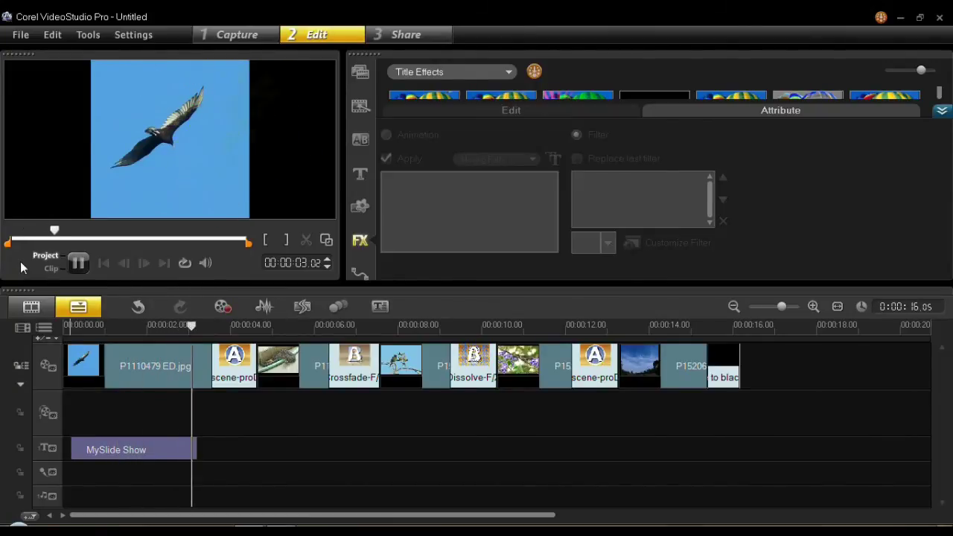
left_click(75, 262)
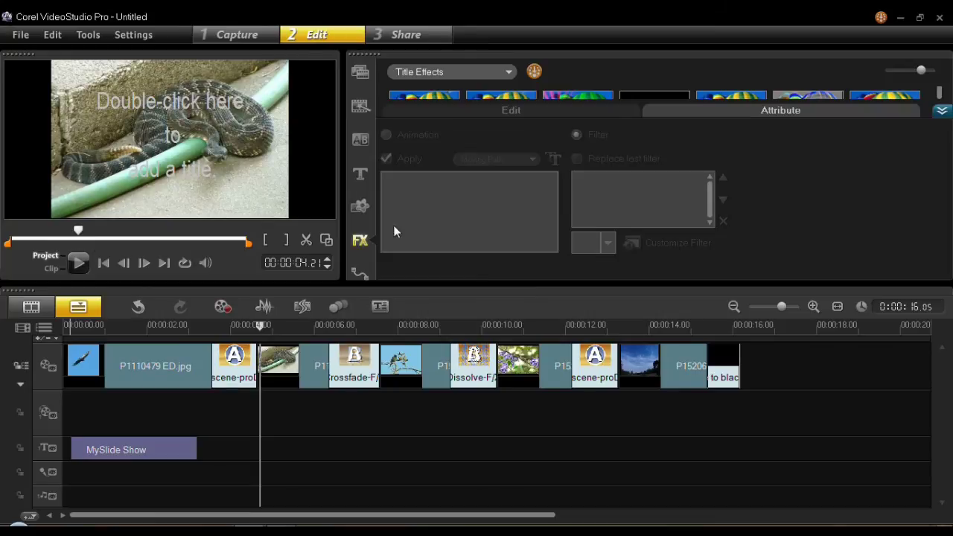
Step: Widen the pause duration of the title's Moving Path animation to cover just over half of the clip, and play the project to preview it
left_click(185, 446)
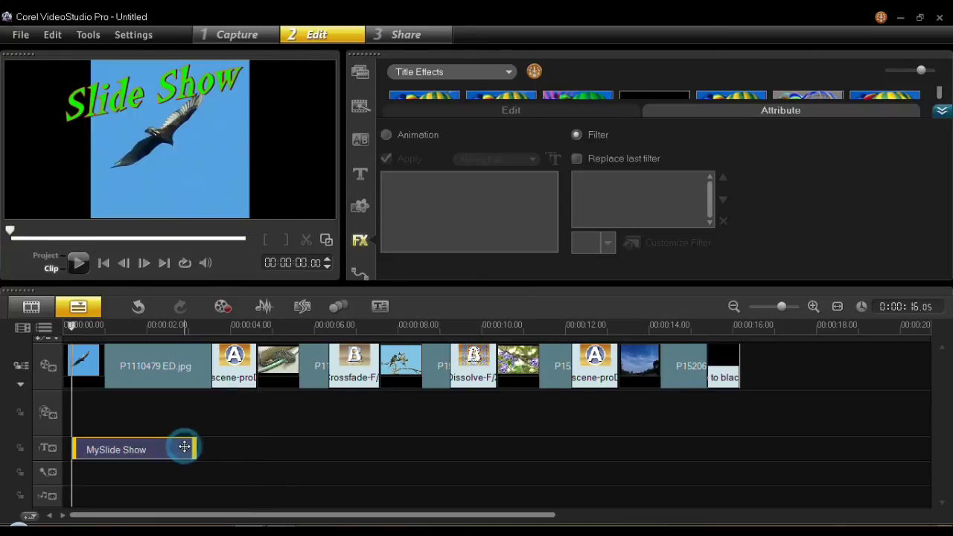
left_click(386, 135)
left_click(386, 158)
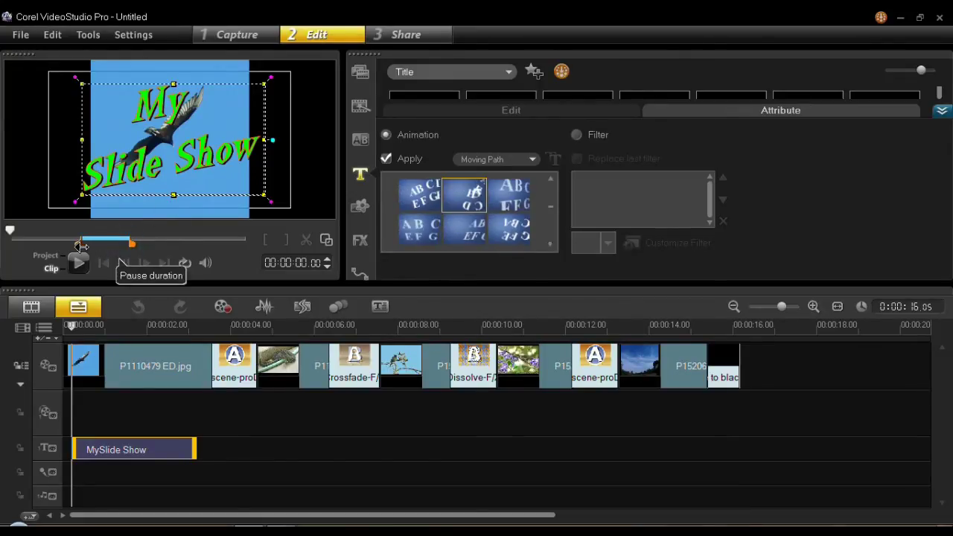
left_click_drag(132, 245, 196, 248)
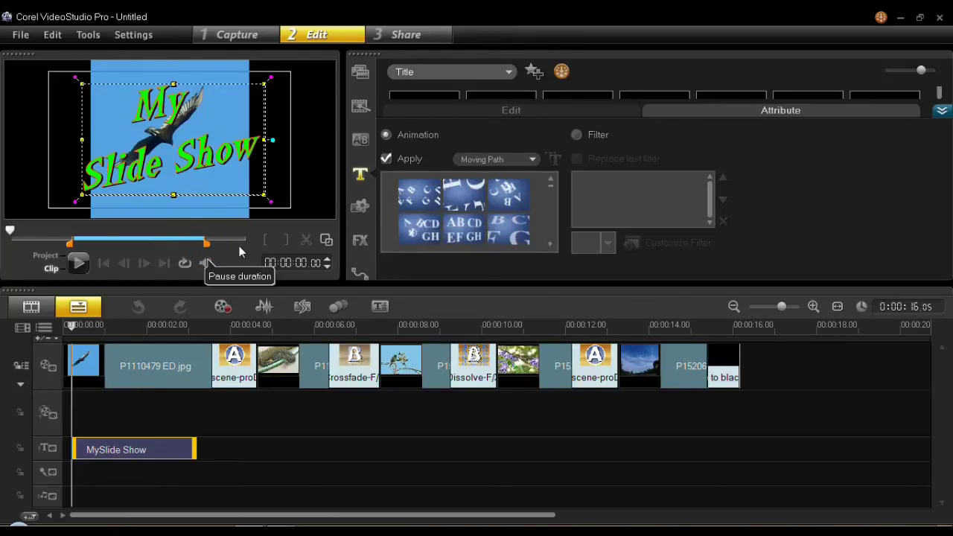
left_click_drag(207, 242, 197, 246)
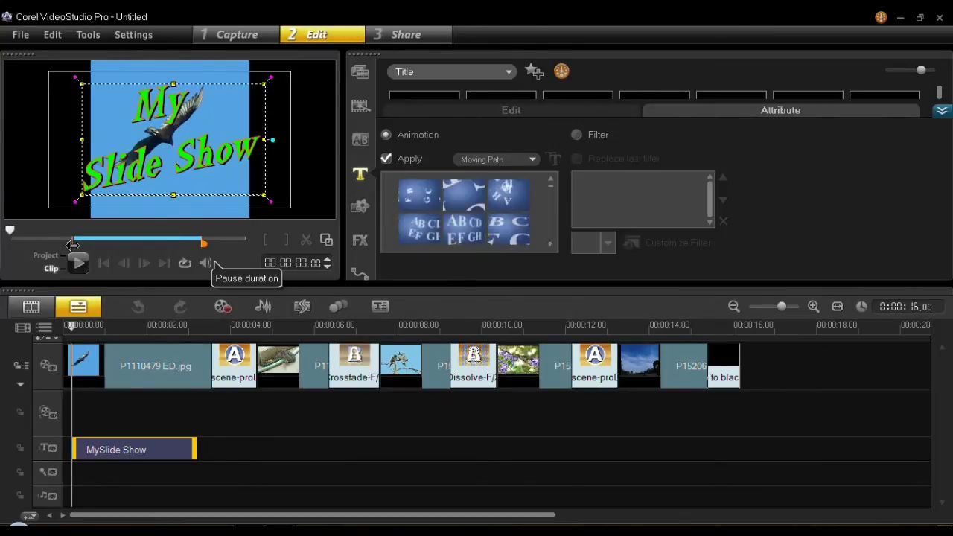
left_click_drag(73, 244, 63, 243)
left_click_drag(204, 243, 199, 245)
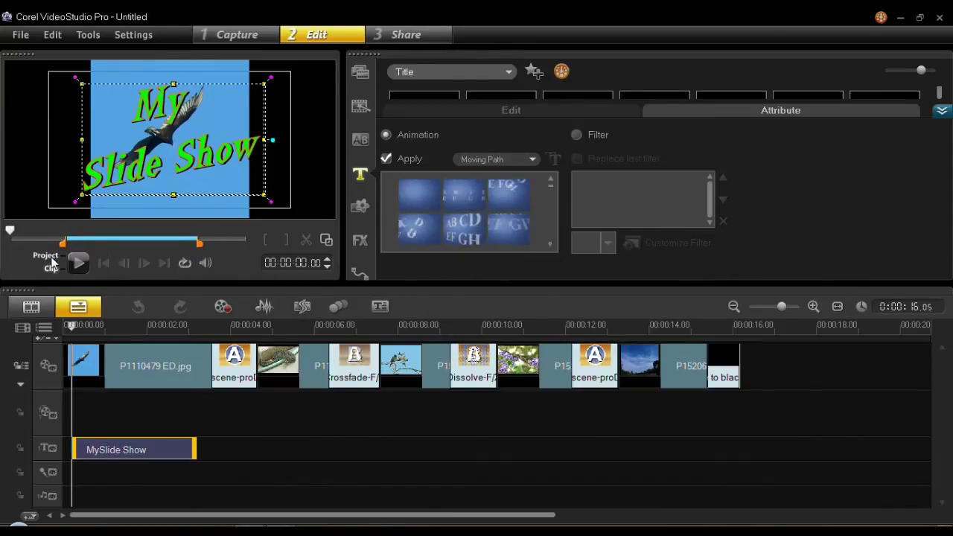
left_click(46, 256)
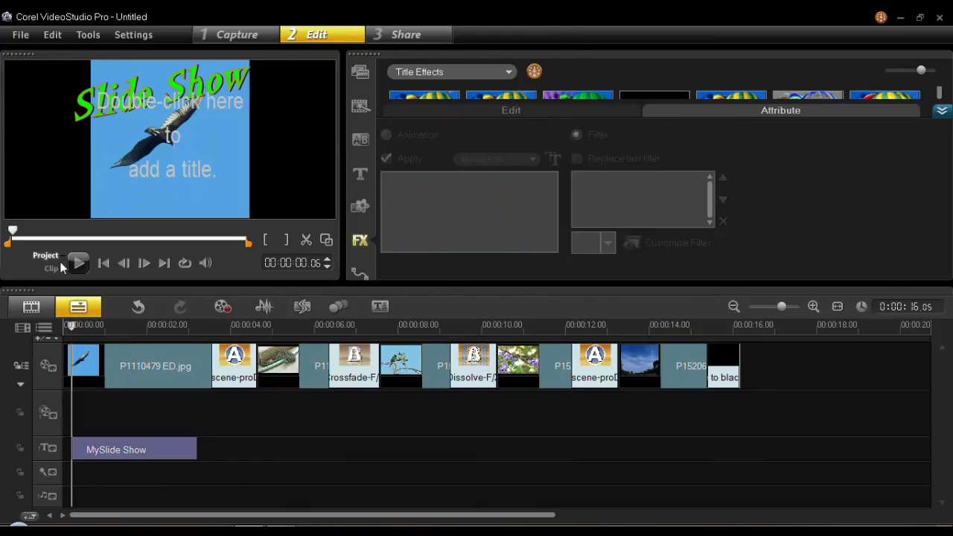
left_click(78, 263)
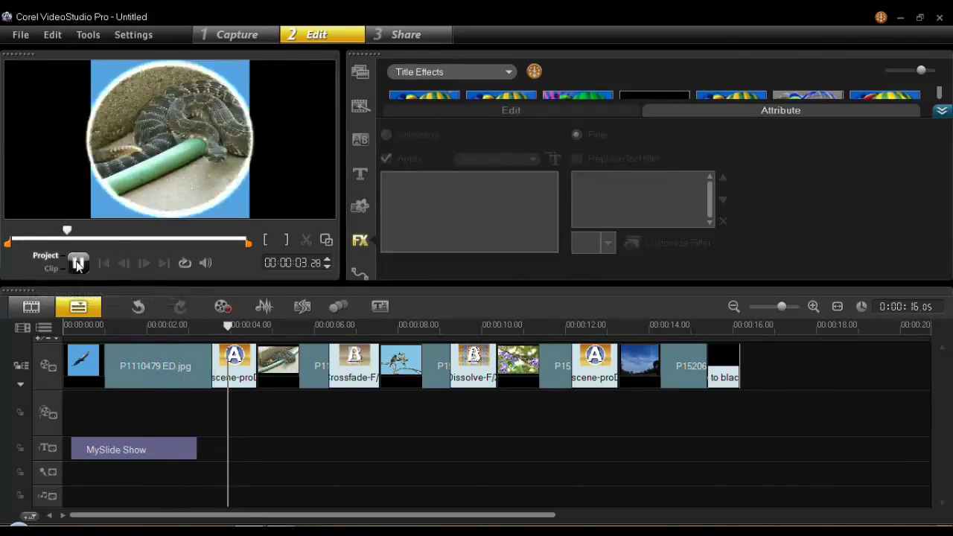
Step: Extend the title clip to the start of the first transition and make its animation pause begin slightly later
left_click(159, 449)
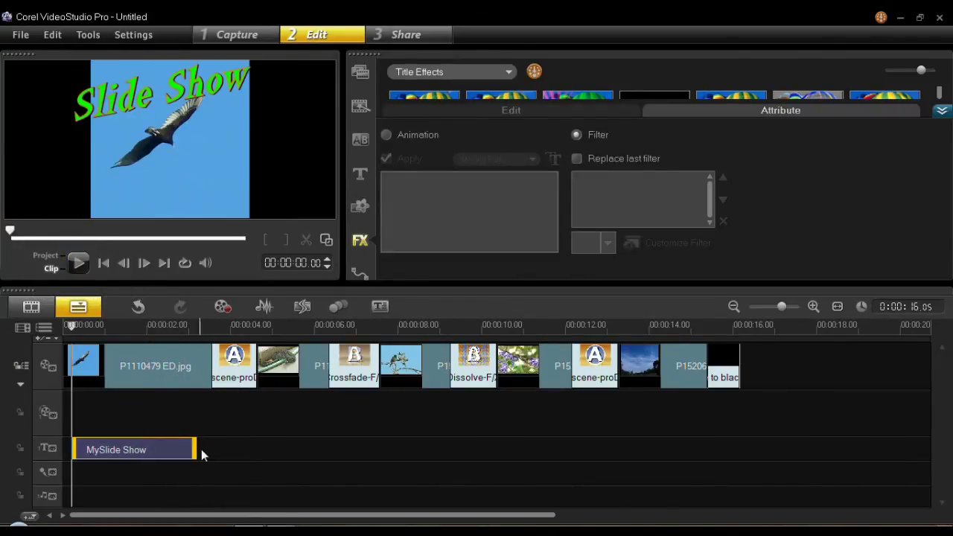
left_click_drag(196, 449, 211, 451)
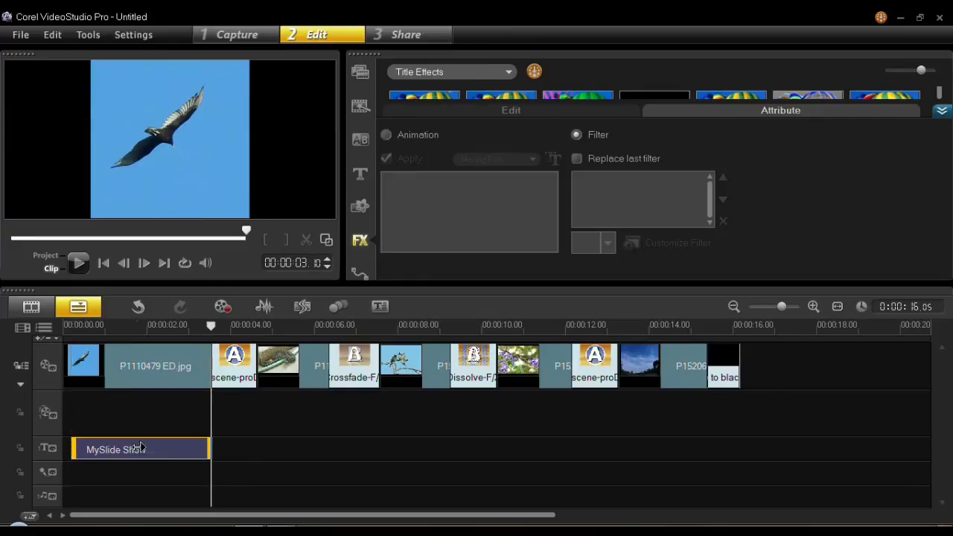
left_click(129, 449)
left_click(385, 137)
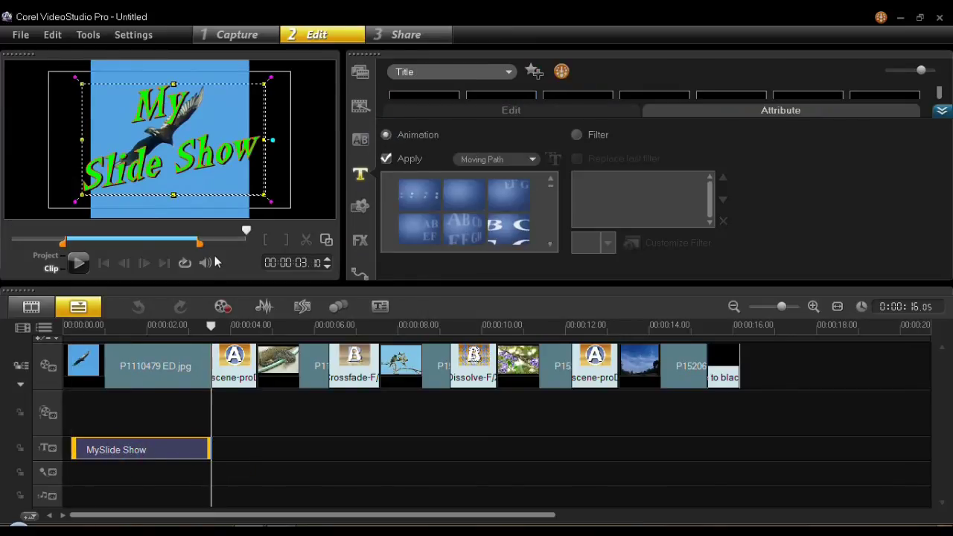
left_click(201, 244)
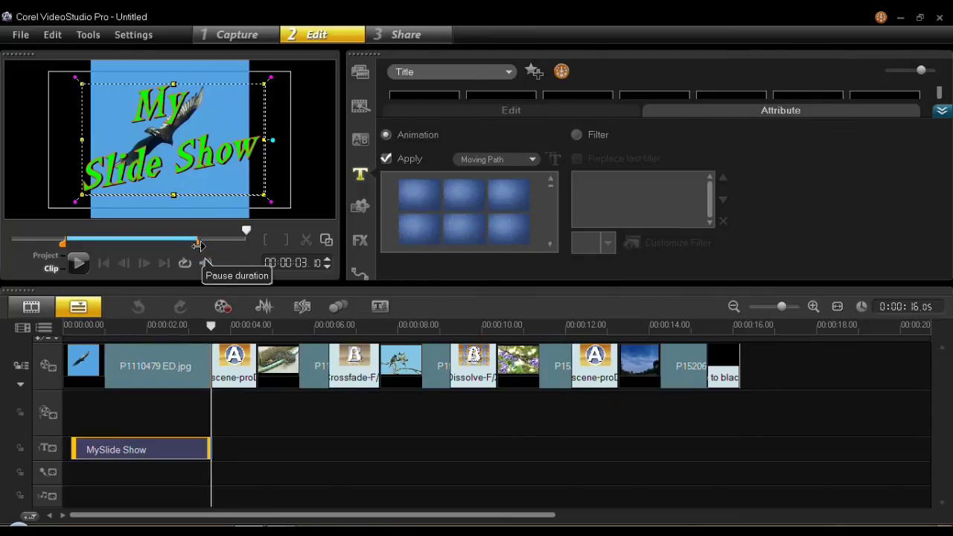
left_click_drag(59, 244, 70, 244)
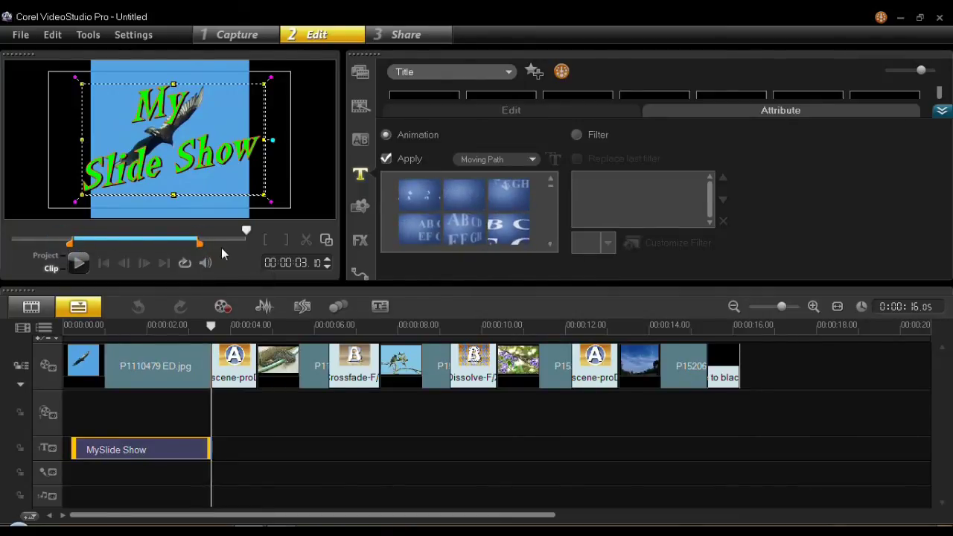
Step: Play the project from the start of the title clip to preview the retimed title animation, stopping after the second photo
left_click(79, 263)
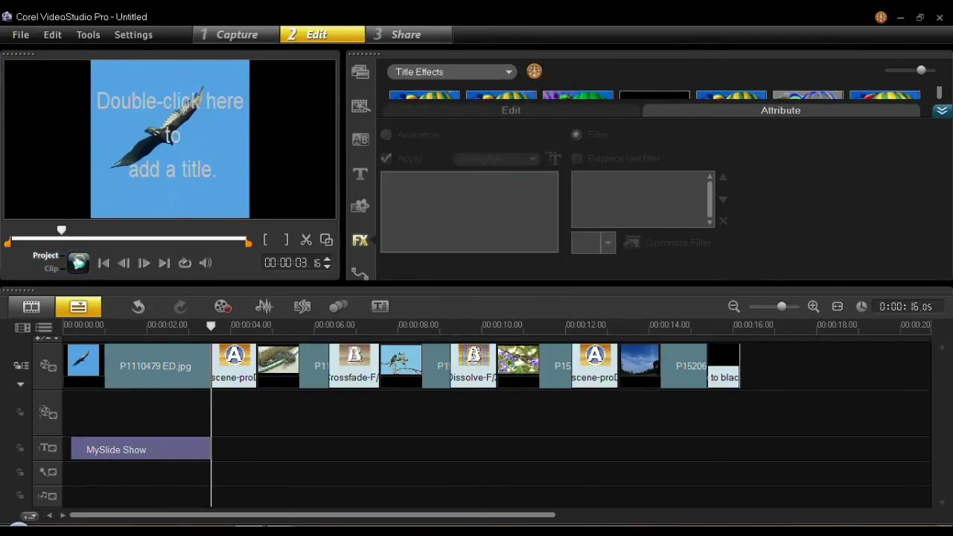
left_click(74, 328)
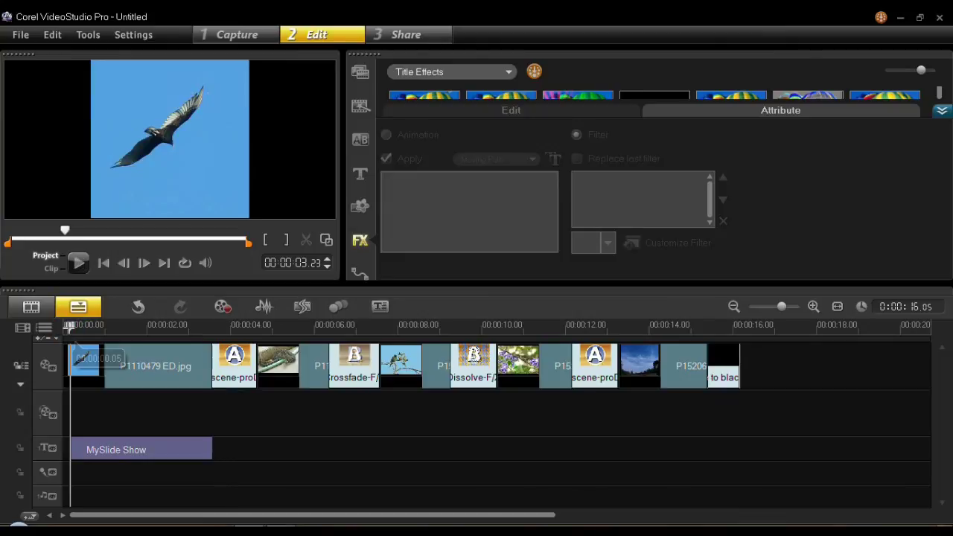
left_click(78, 263)
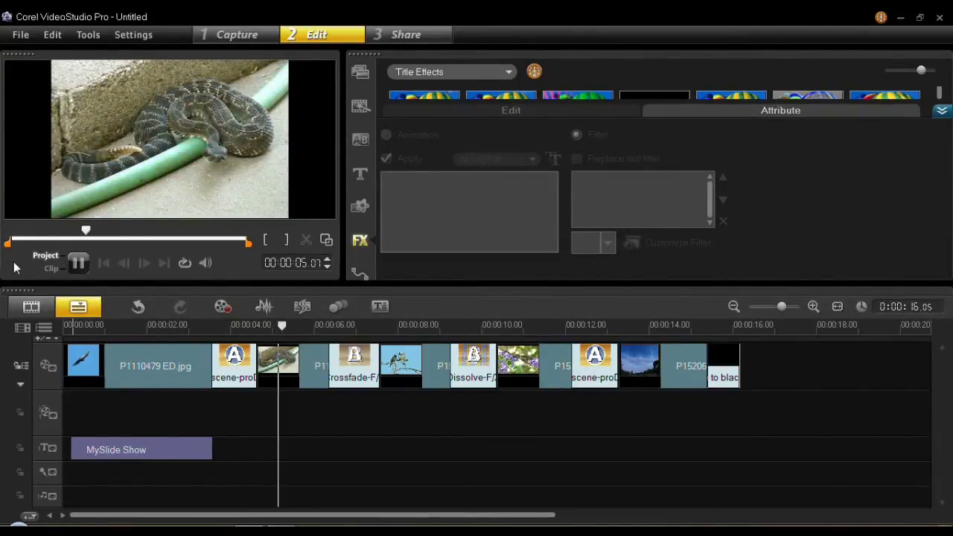
left_click(78, 262)
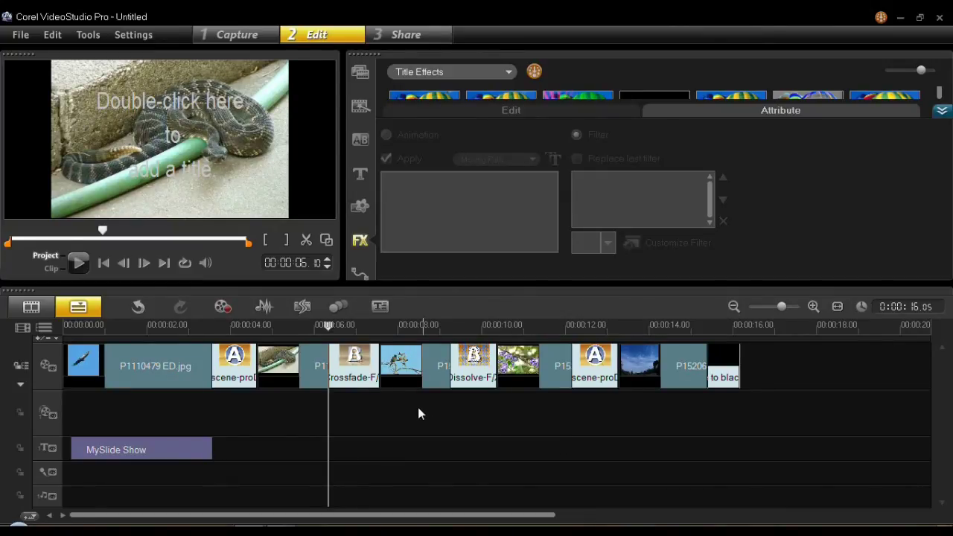
left_click(293, 365)
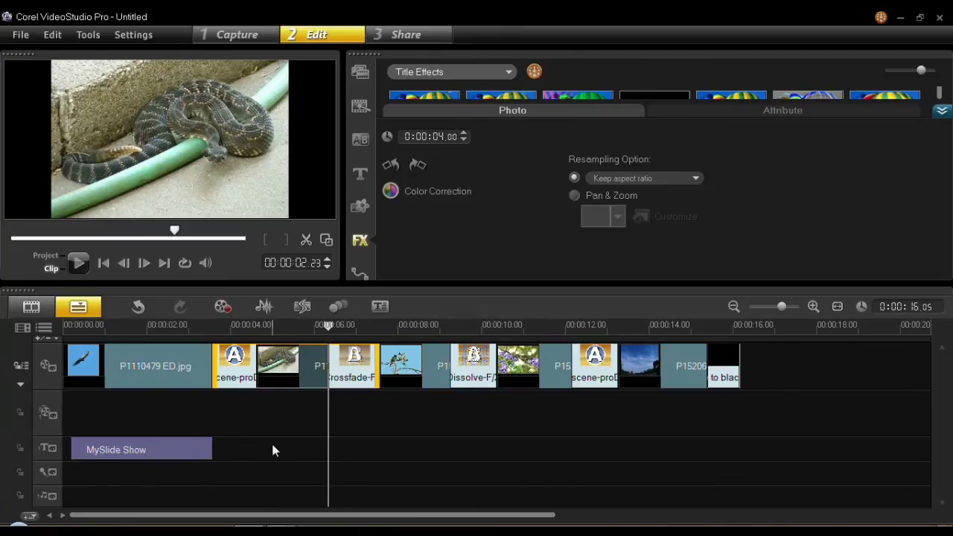
left_click(417, 356)
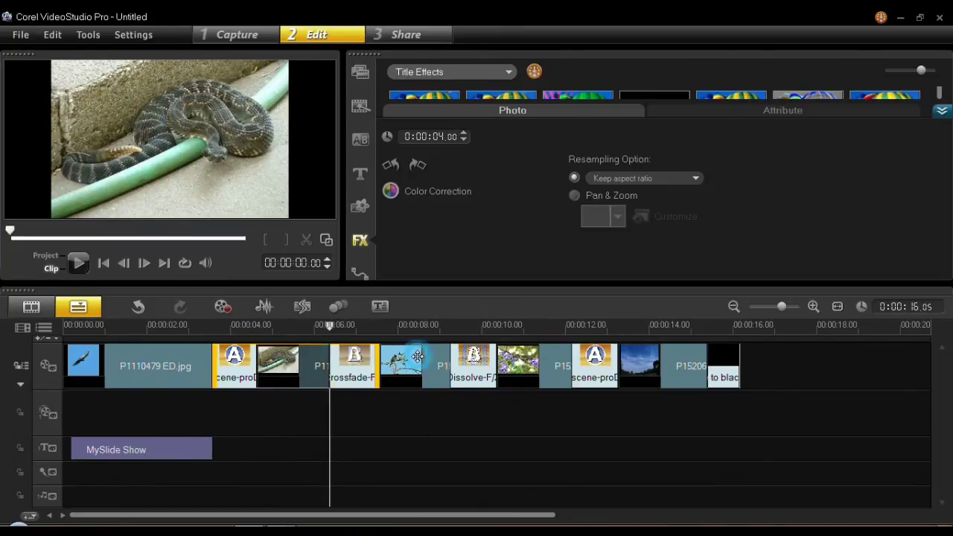
left_click(528, 365)
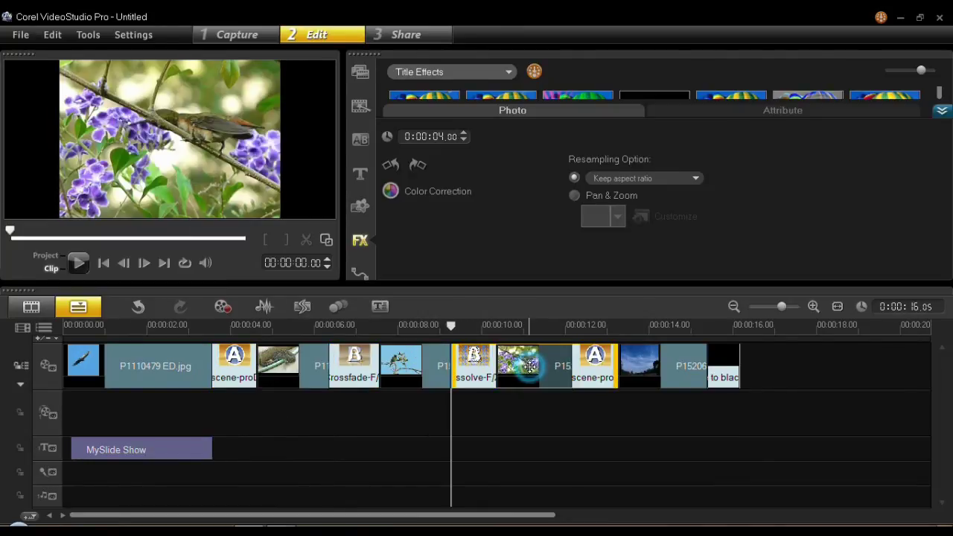
left_click(644, 369)
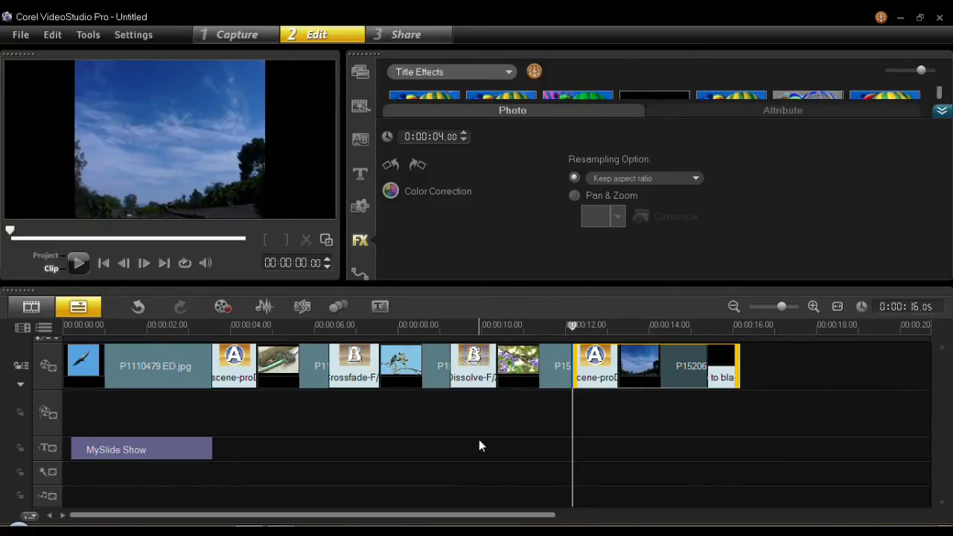